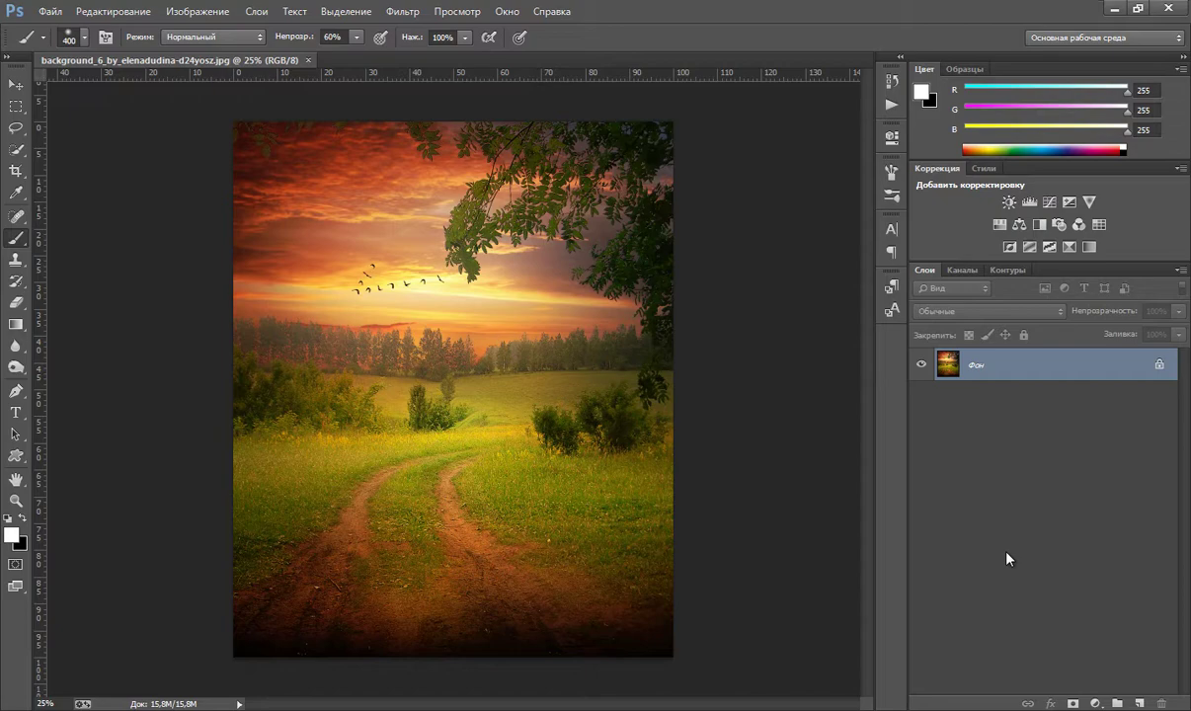
Duplicate Фон as Слой 1 and blur the copy with a 31,9-pixel Gaussian Blur
key("ctrl+j")
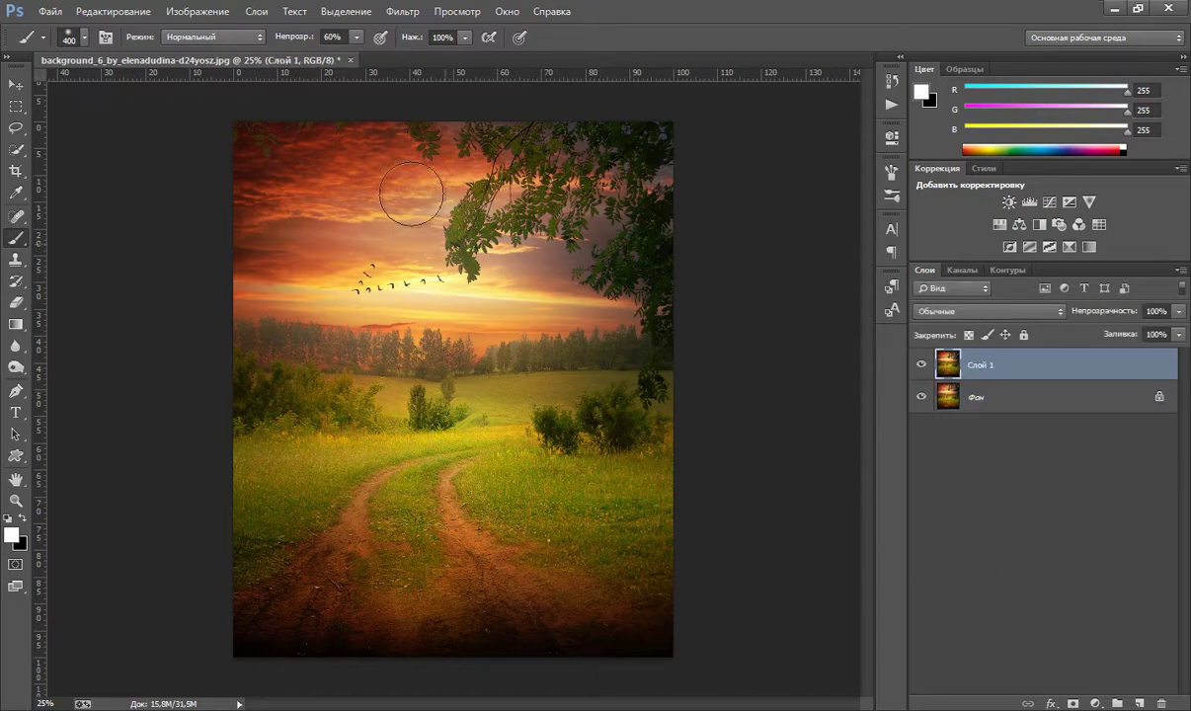
left_click(405, 11)
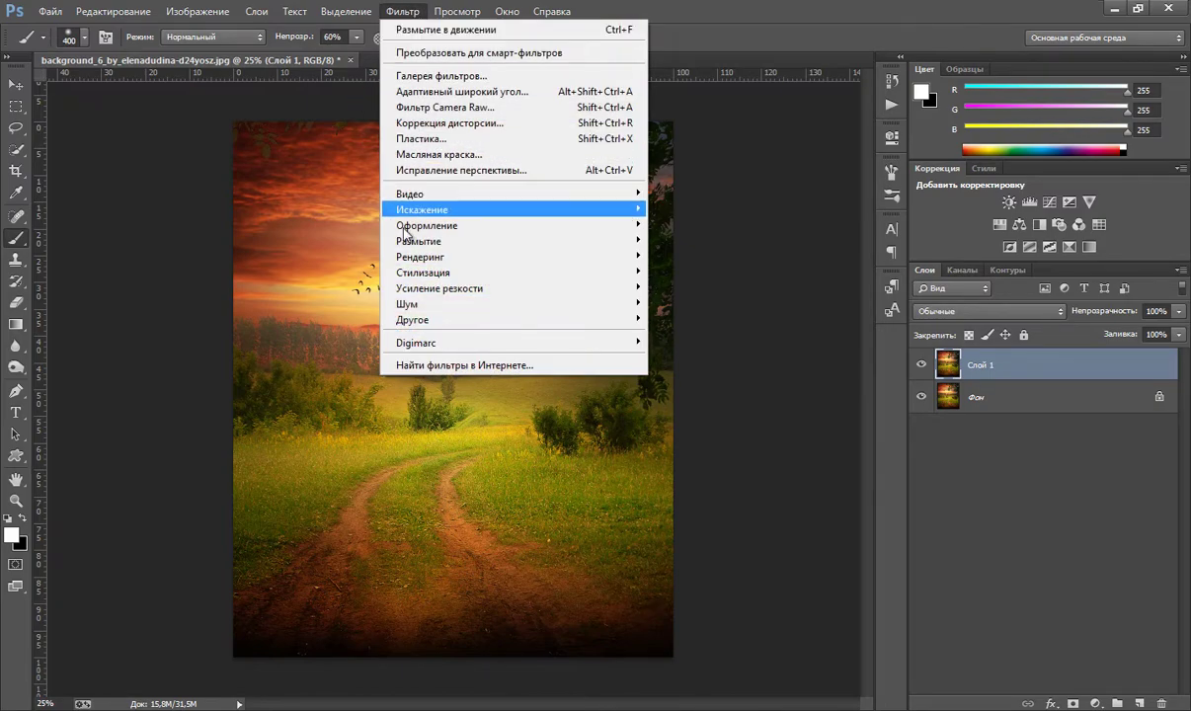
mouse_move(418, 241)
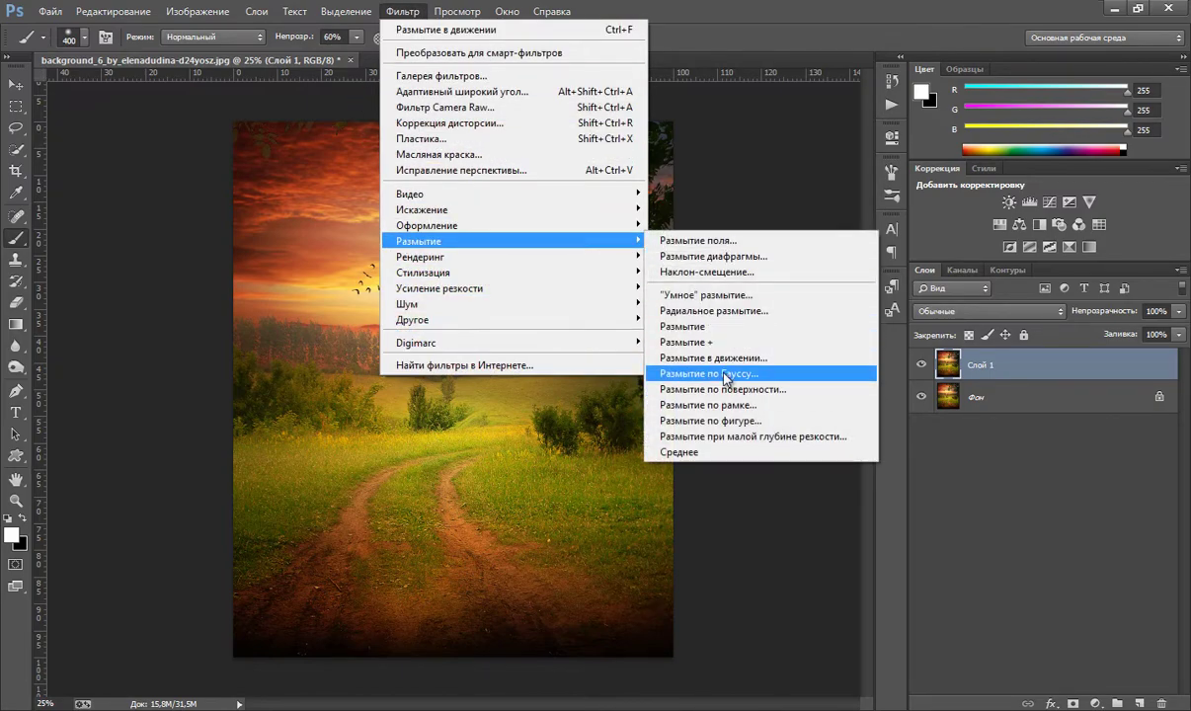
left_click(750, 373)
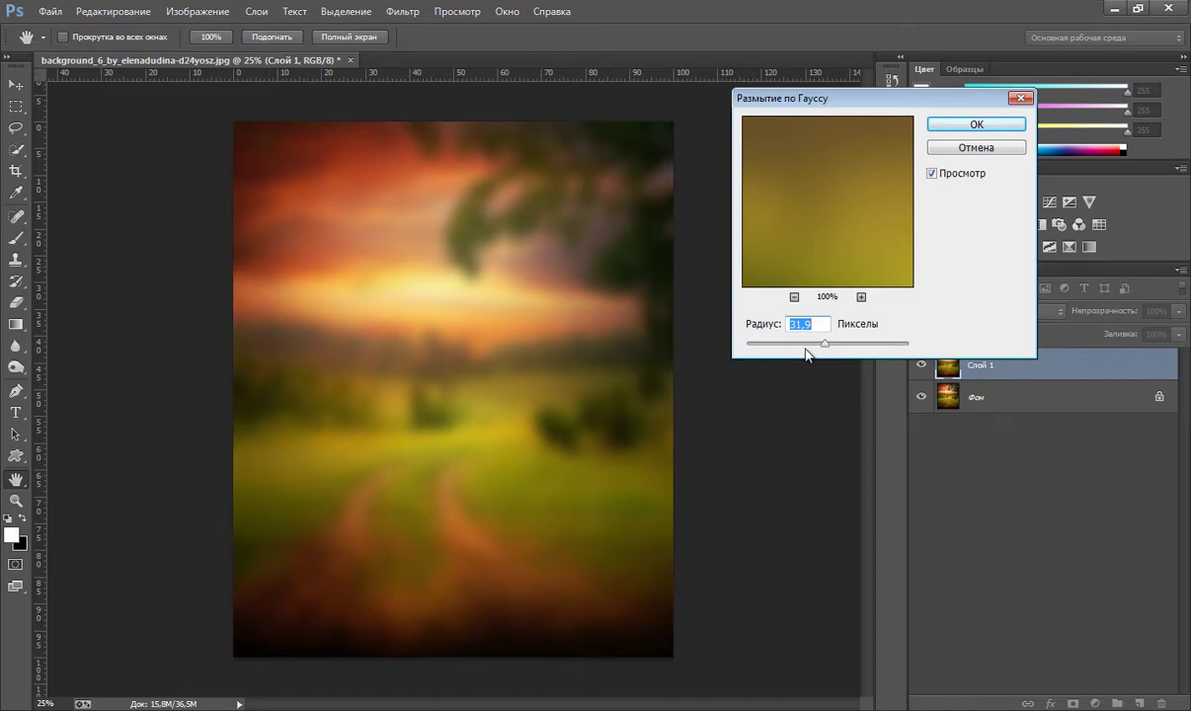
left_click_drag(796, 102, 783, 95)
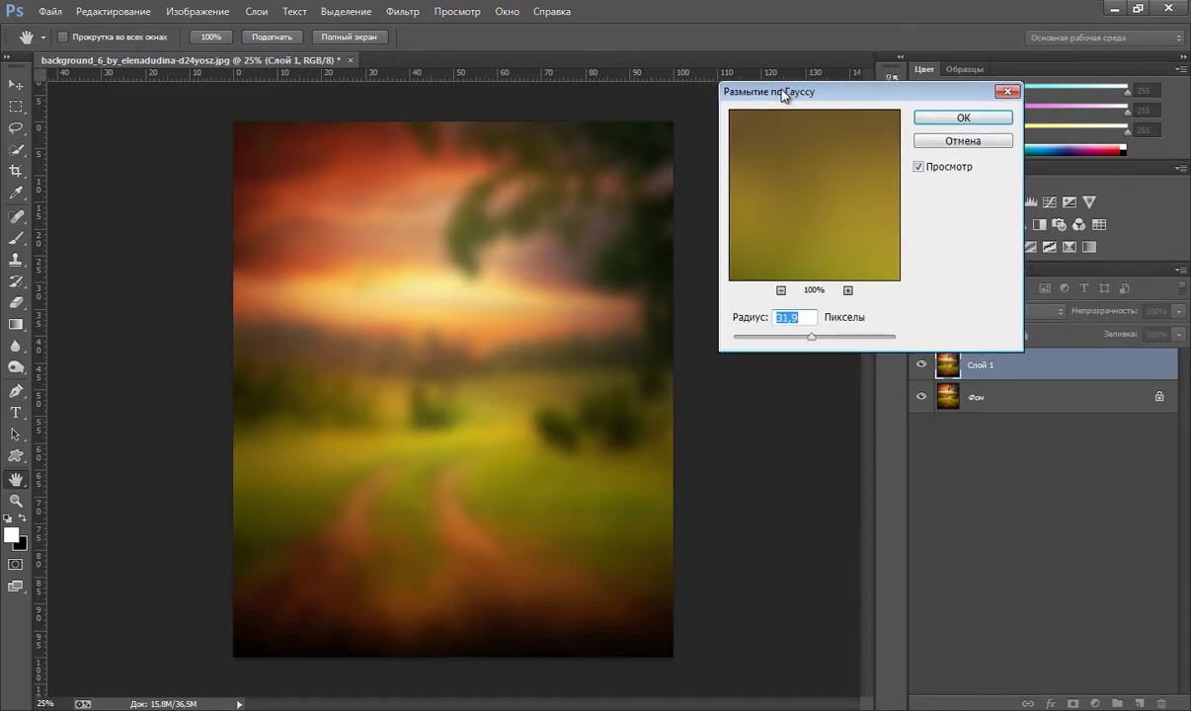
left_click(963, 117)
key("b")
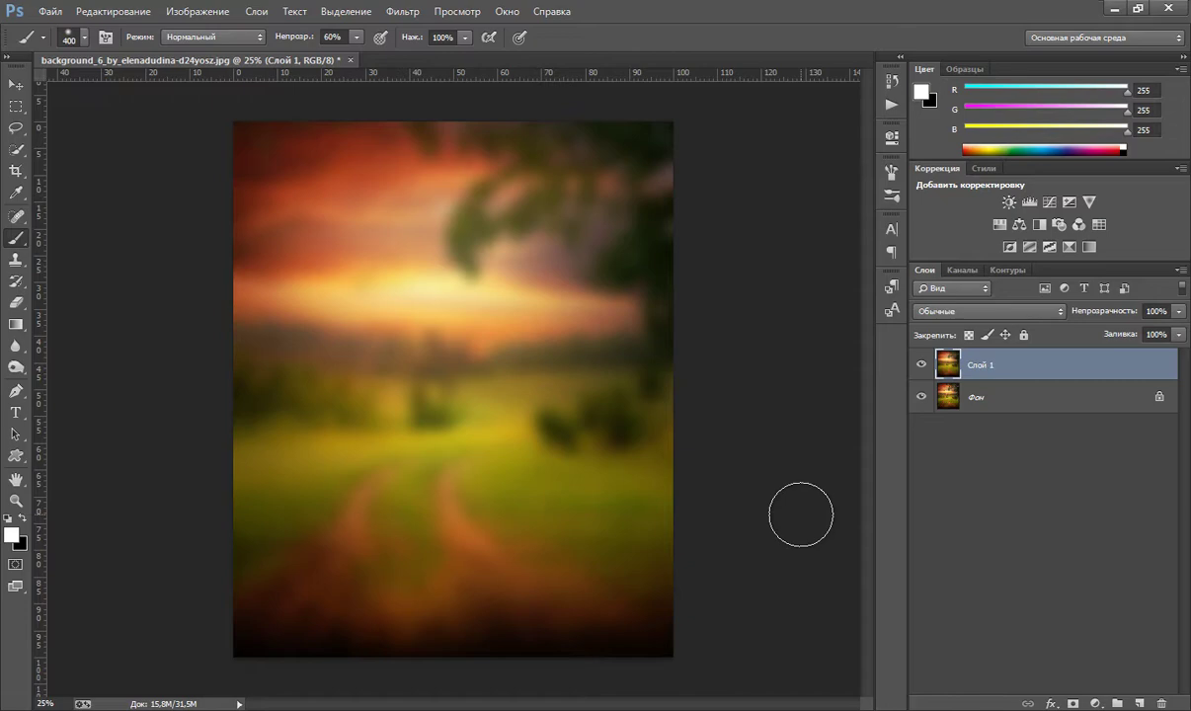
Undo the 31,9-pixel blur and reapply Gaussian Blur to Слой 1 at radius 7,0
left_click(115, 12)
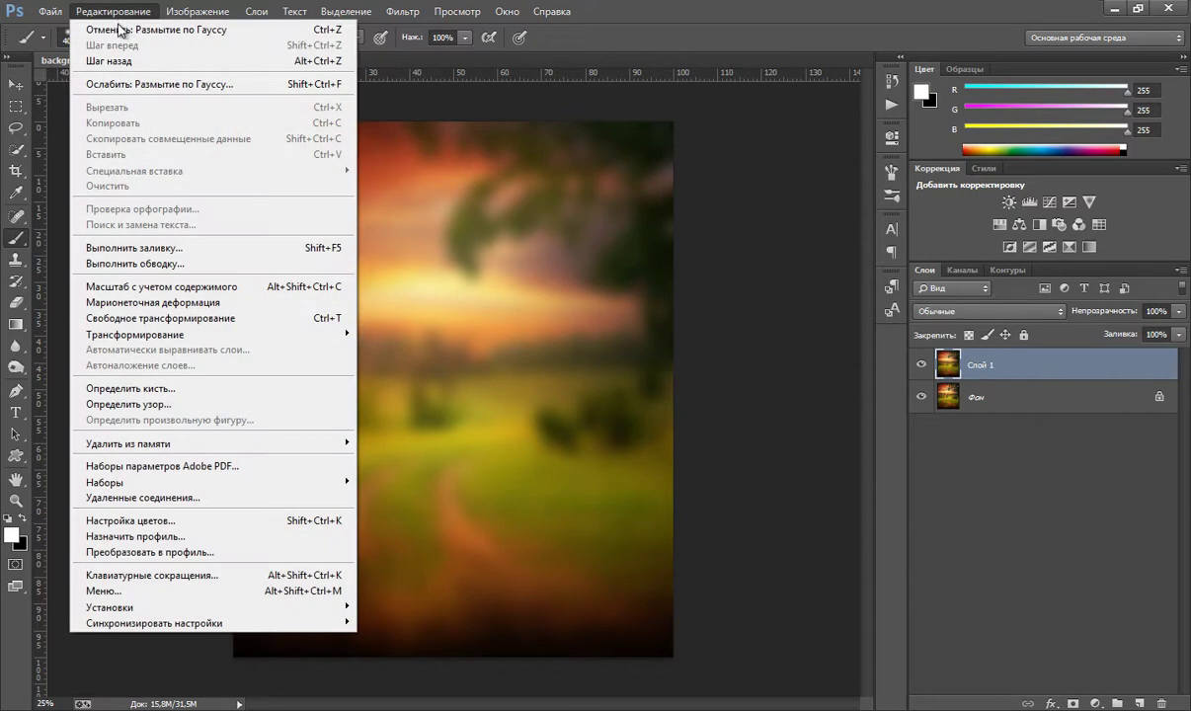
left_click(109, 61)
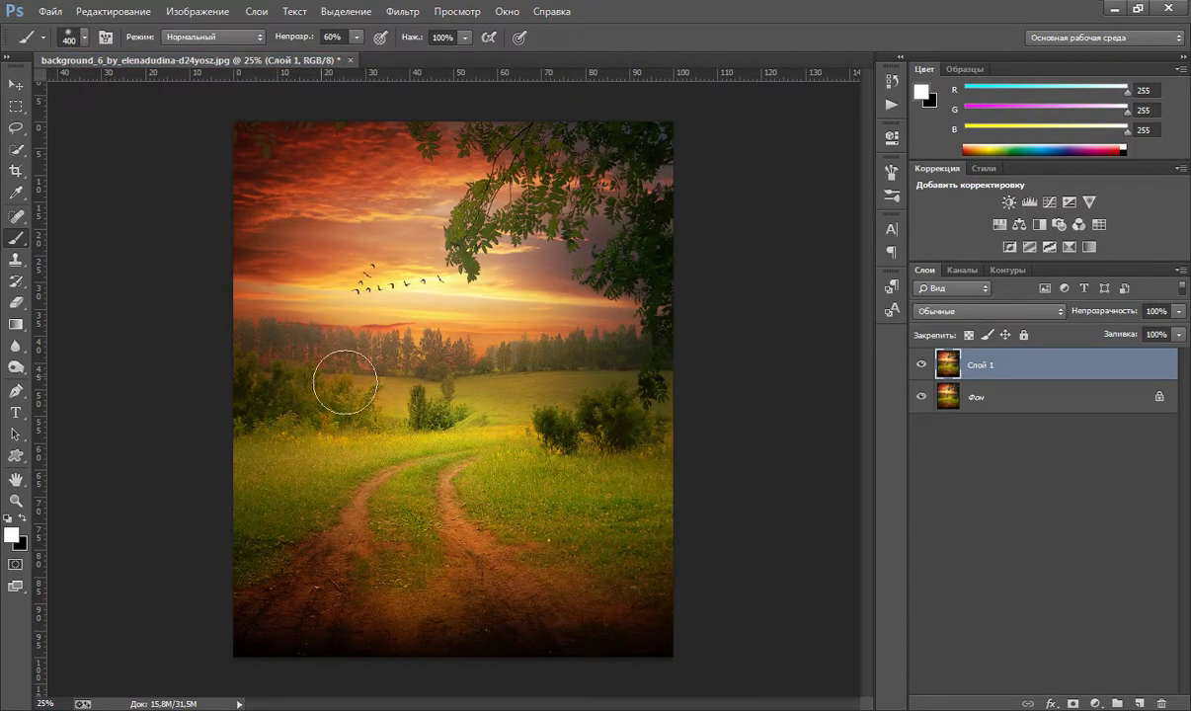
left_click(402, 12)
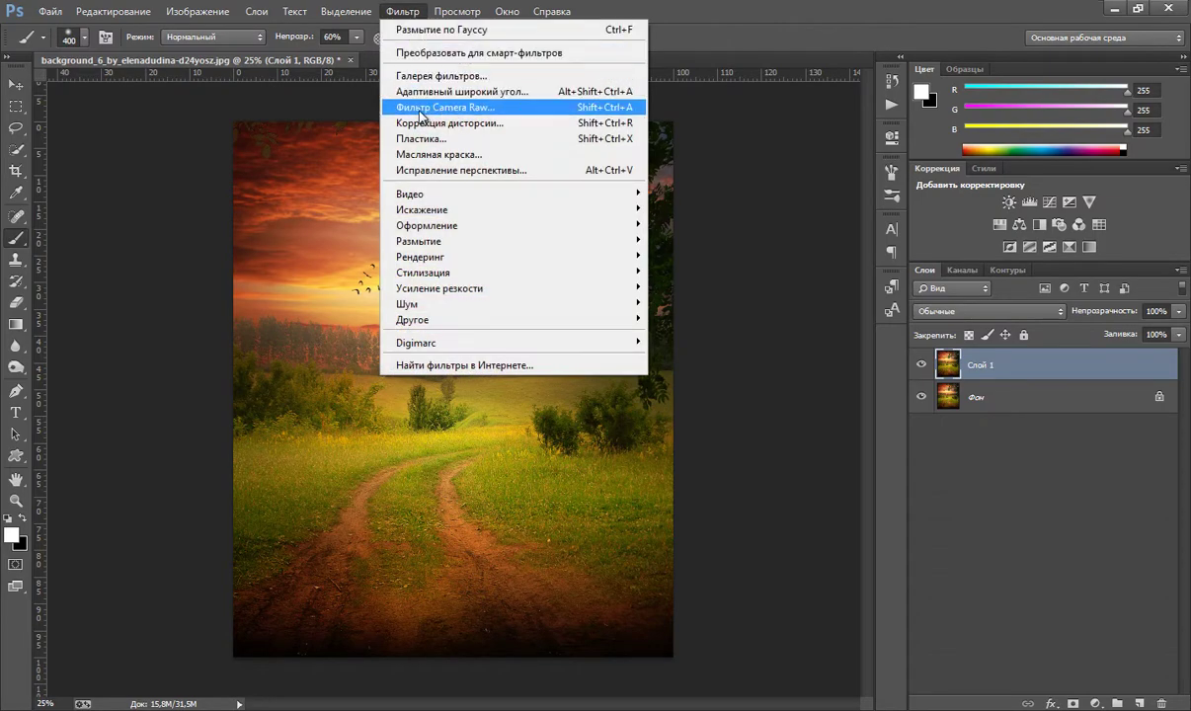
mouse_move(419, 241)
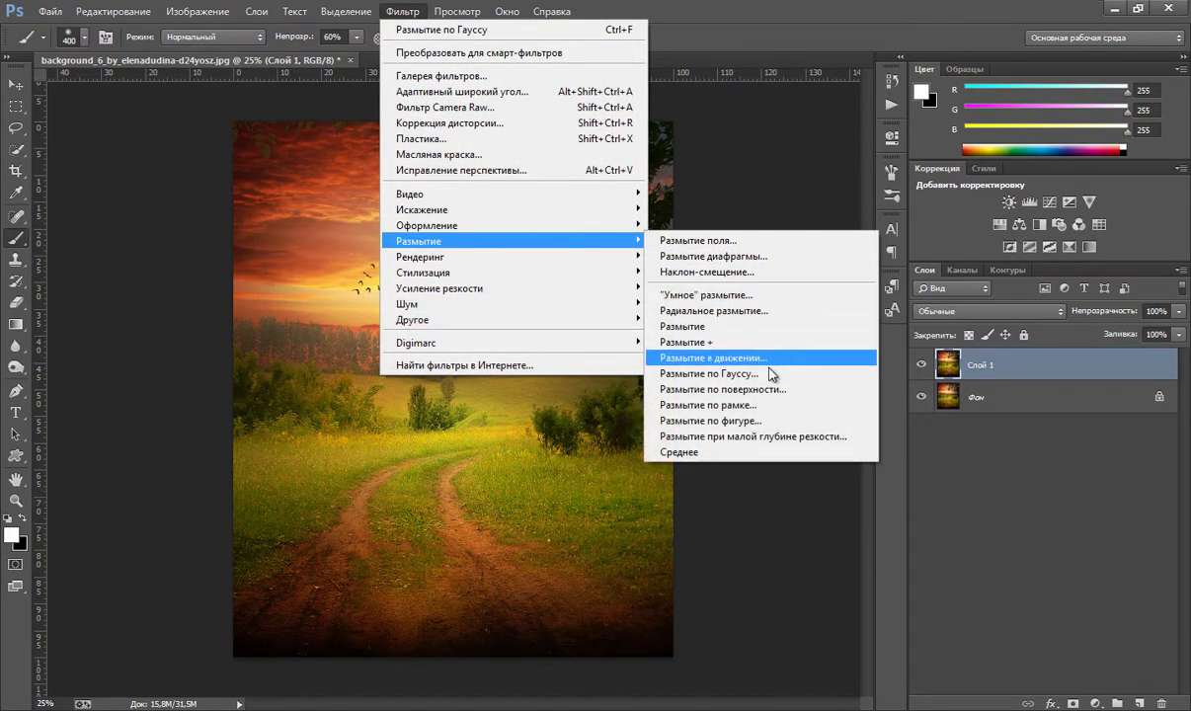
left_click(776, 374)
left_click_drag(812, 337, 798, 337)
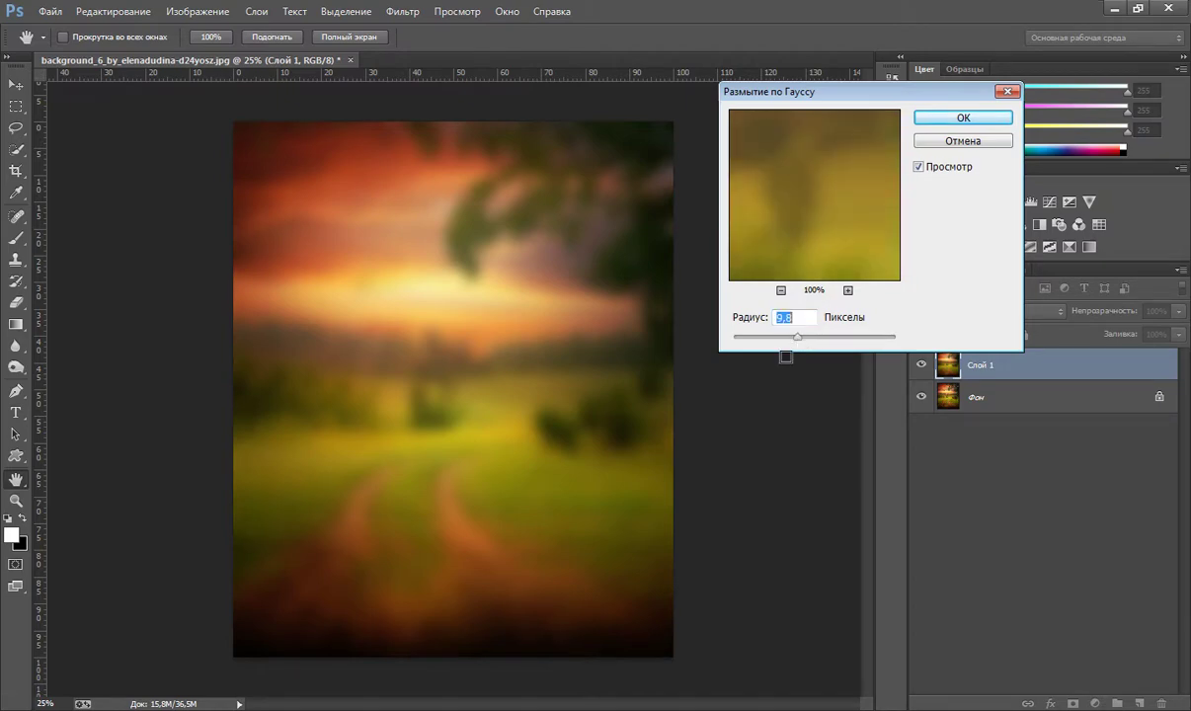
left_click_drag(811, 341, 808, 339)
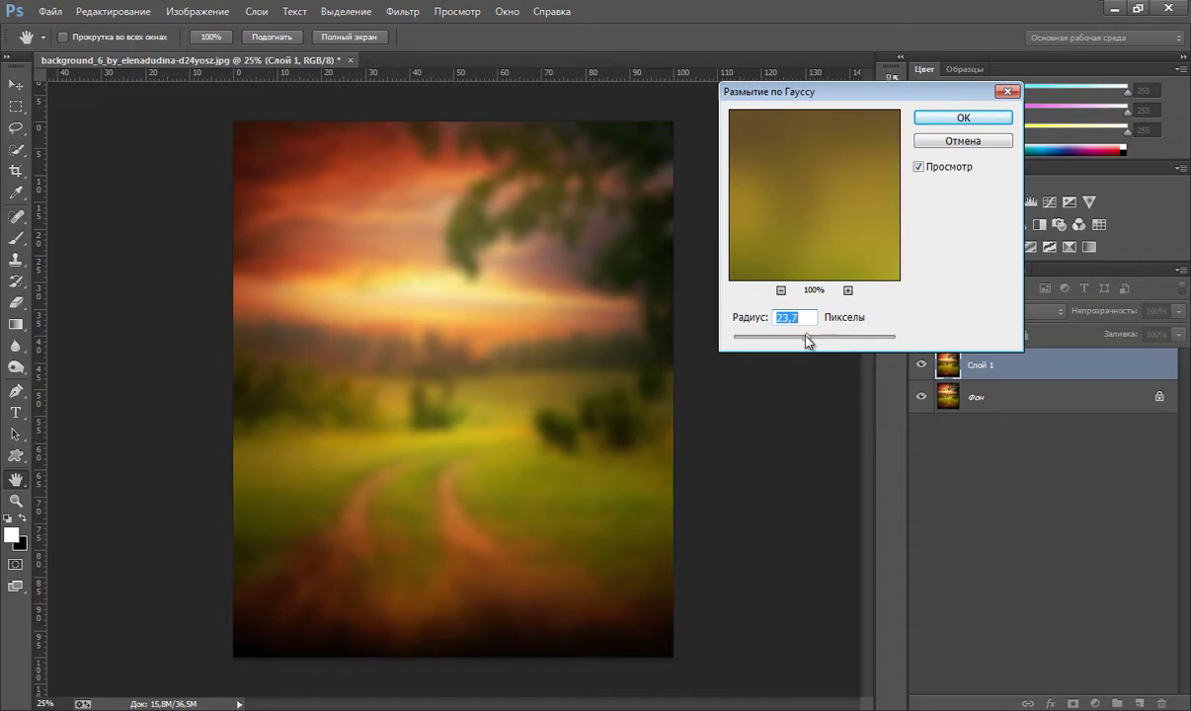
left_click_drag(808, 341, 786, 339)
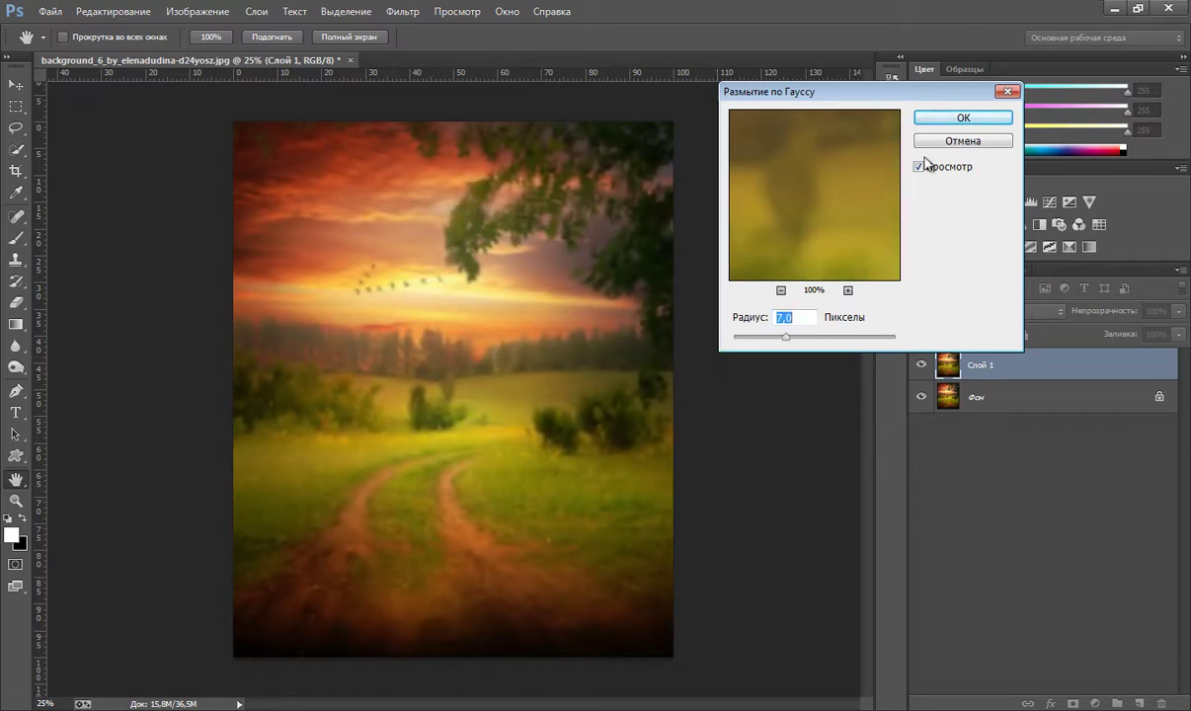
left_click(962, 119)
key("b")
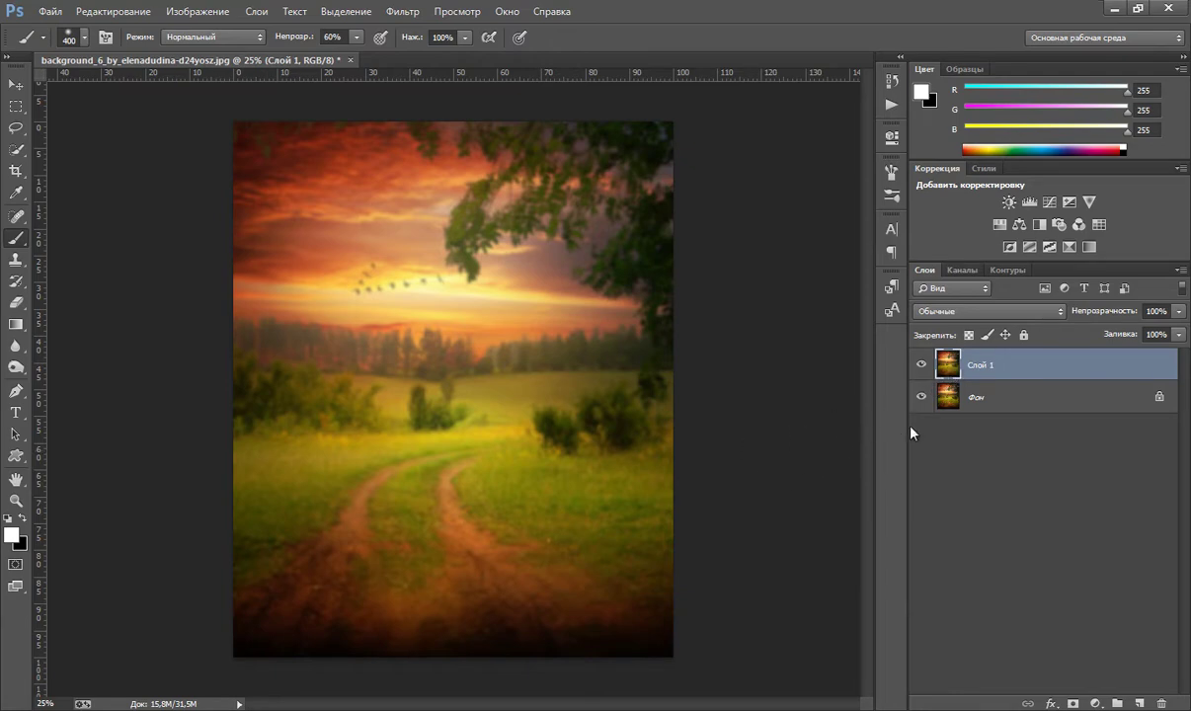
Delete the blurred Слой 1, duplicate Фон again, and convert the new copy to a smart object
key("Delete")
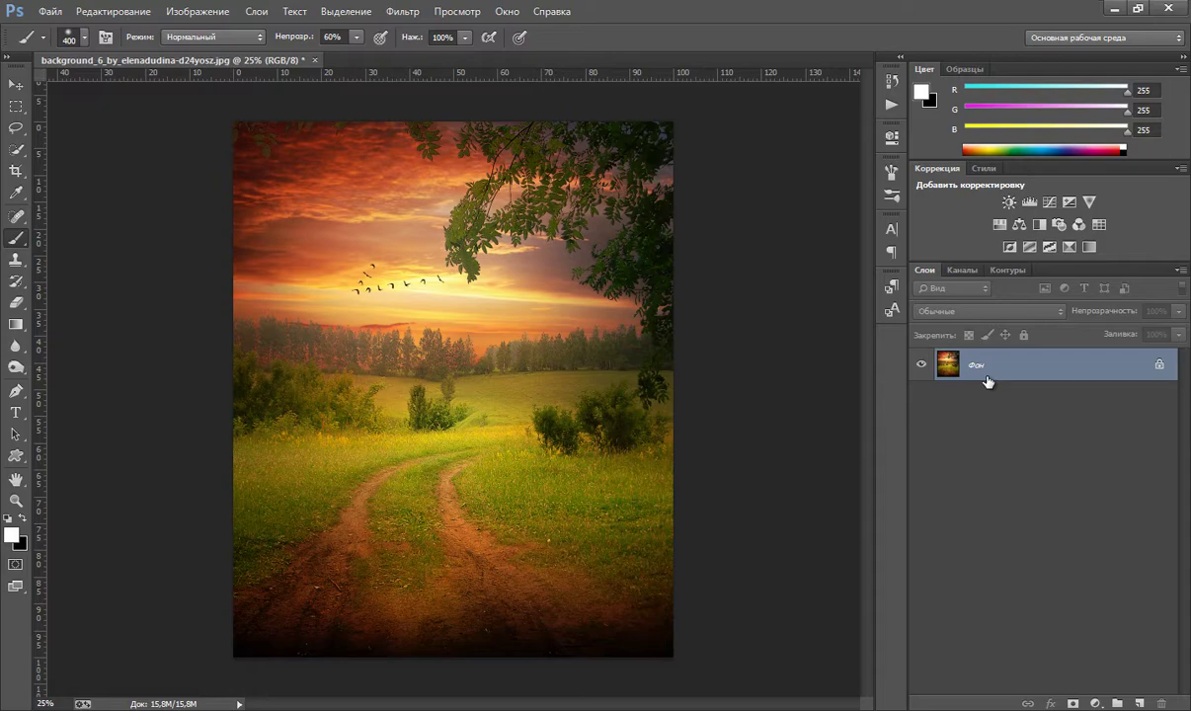
left_click_drag(986, 379, 985, 376)
key("ctrl+j")
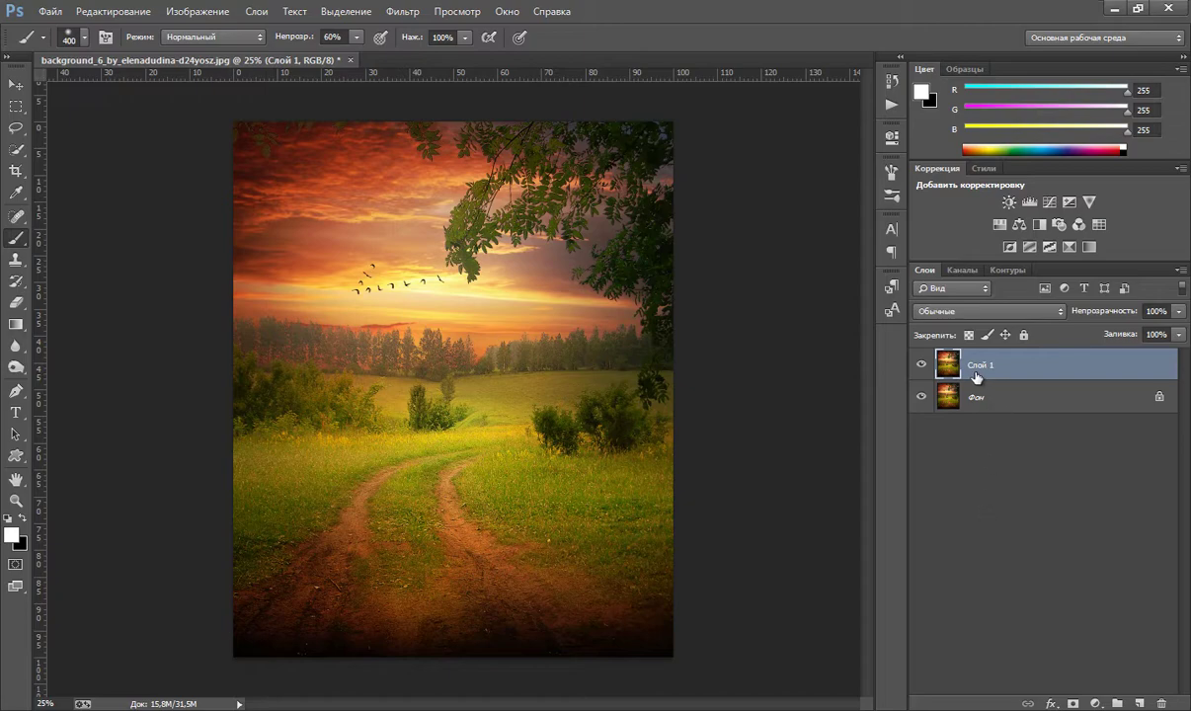
right_click(1007, 371)
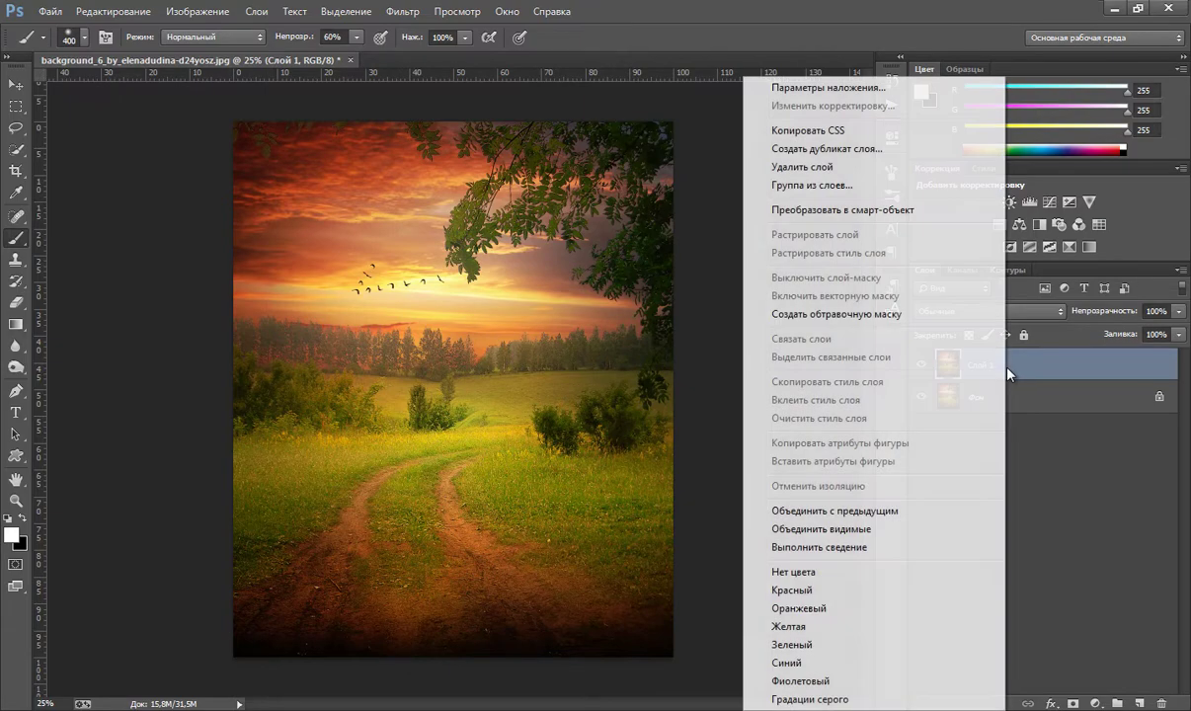
left_click(850, 219)
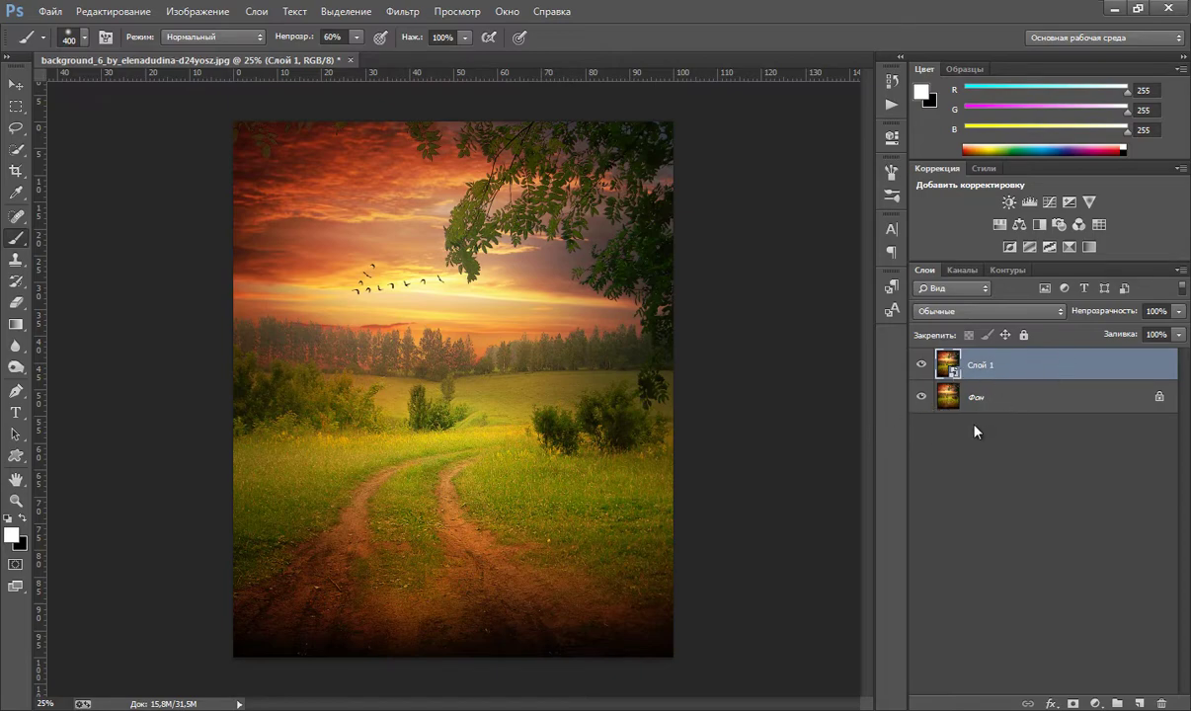
Apply Gaussian Blur to the smart object Слой 1 as an editable smart filter
left_click(400, 11)
mouse_move(418, 241)
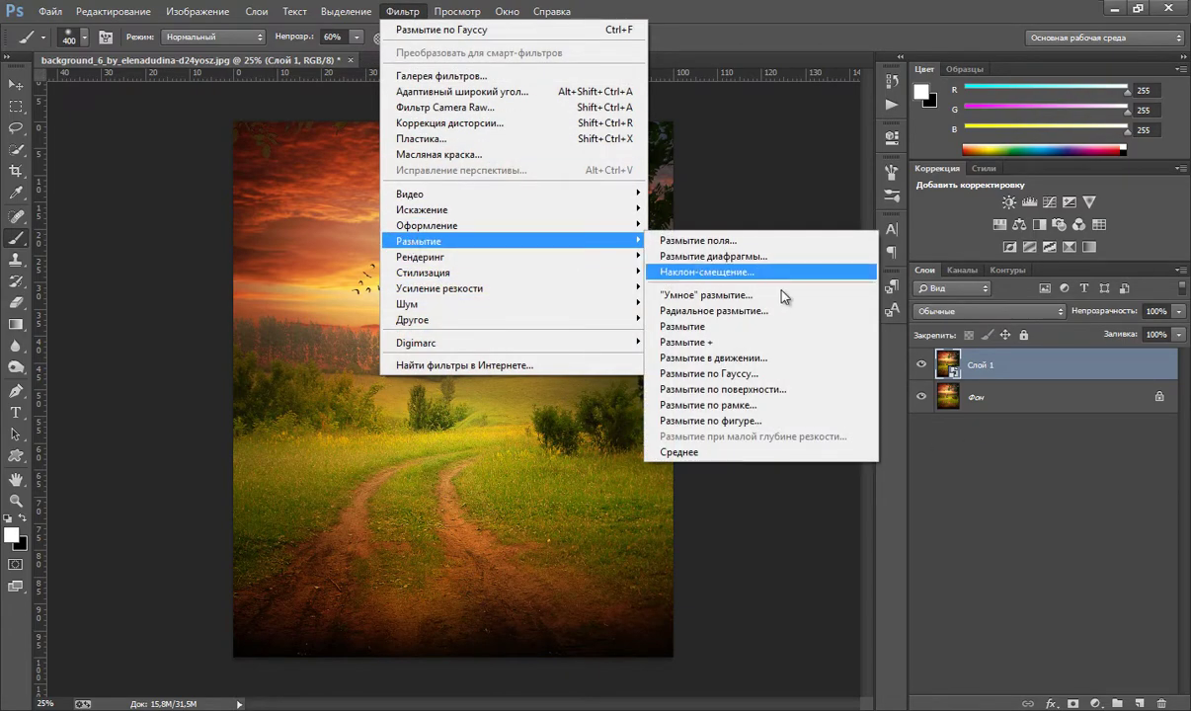
left_click(771, 373)
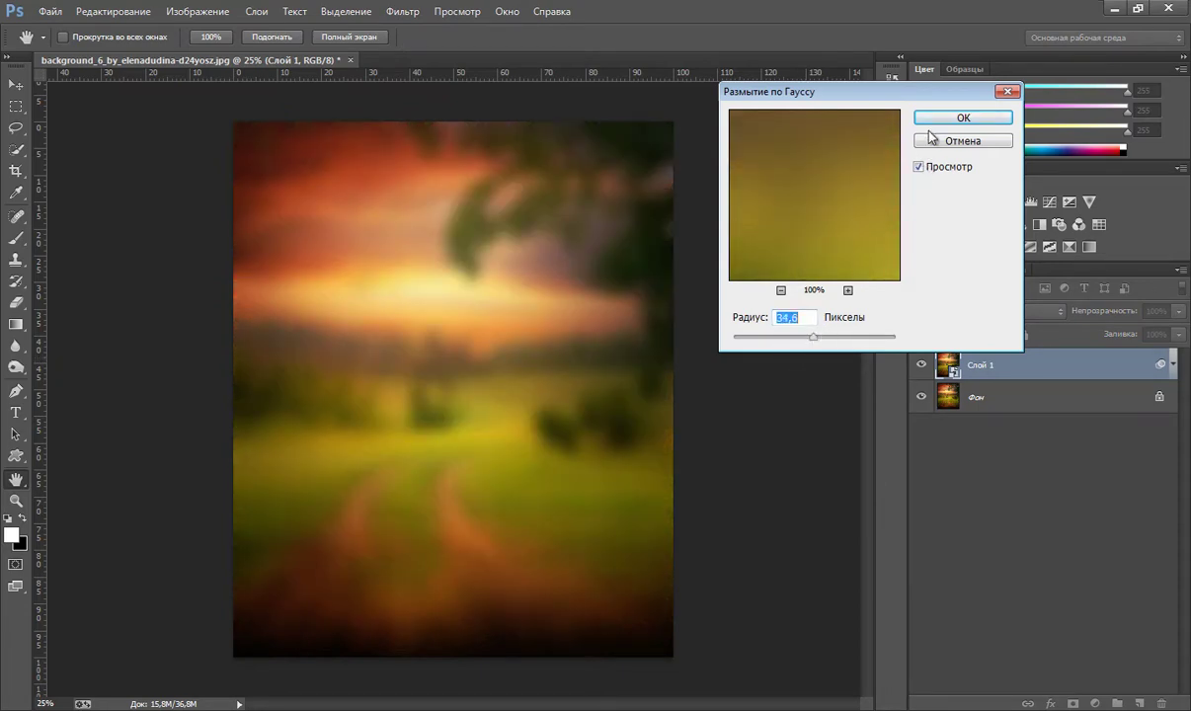
left_click(963, 117)
key("b")
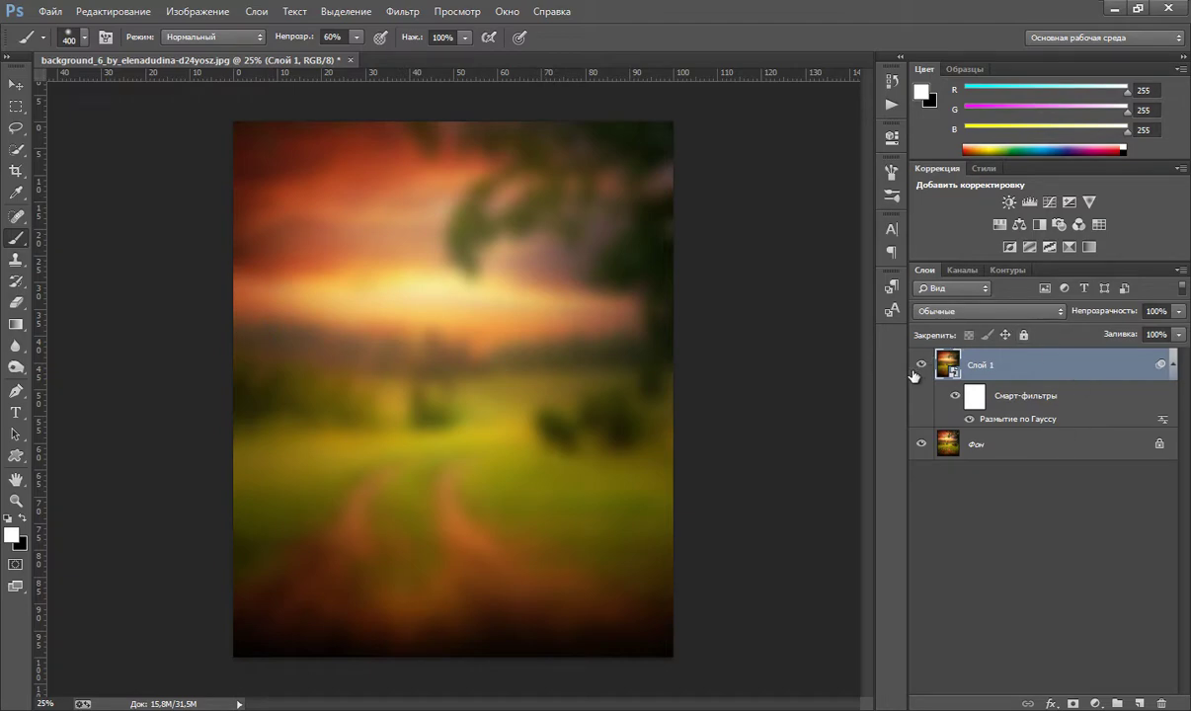
Re-edit the Gaussian Blur smart filter, testing radii from 4,3 to 36, and settle on a light blur
double_click(1047, 421)
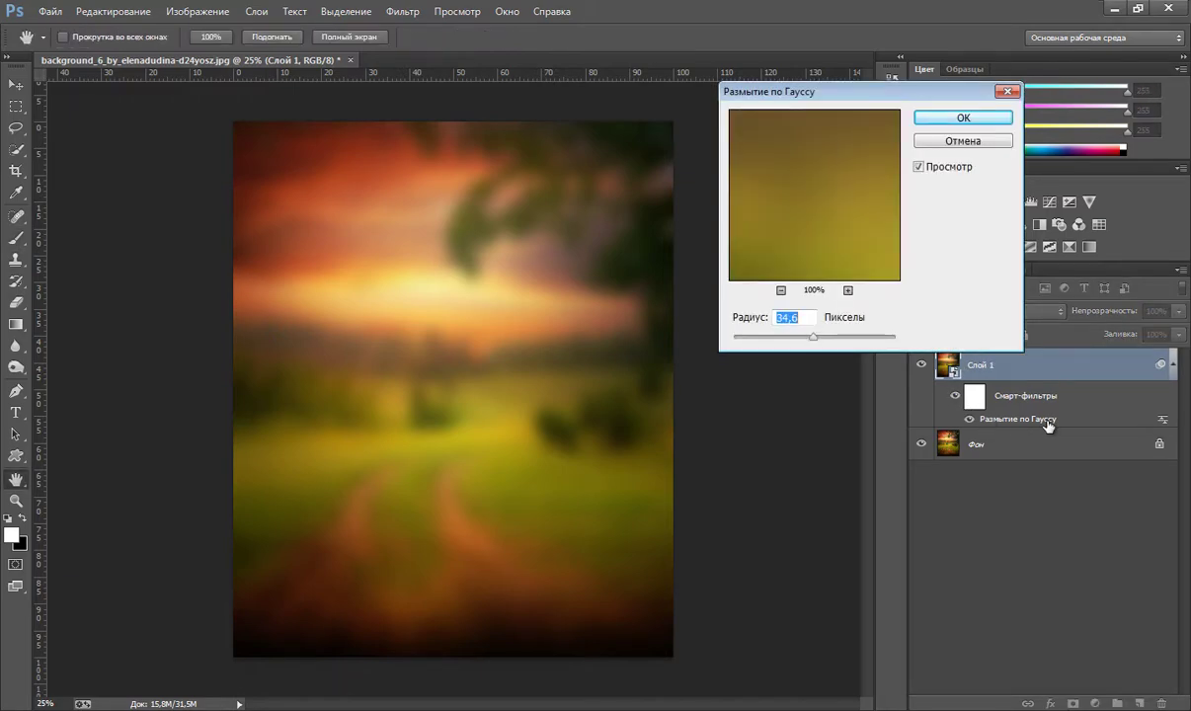
left_click_drag(864, 99, 928, 105)
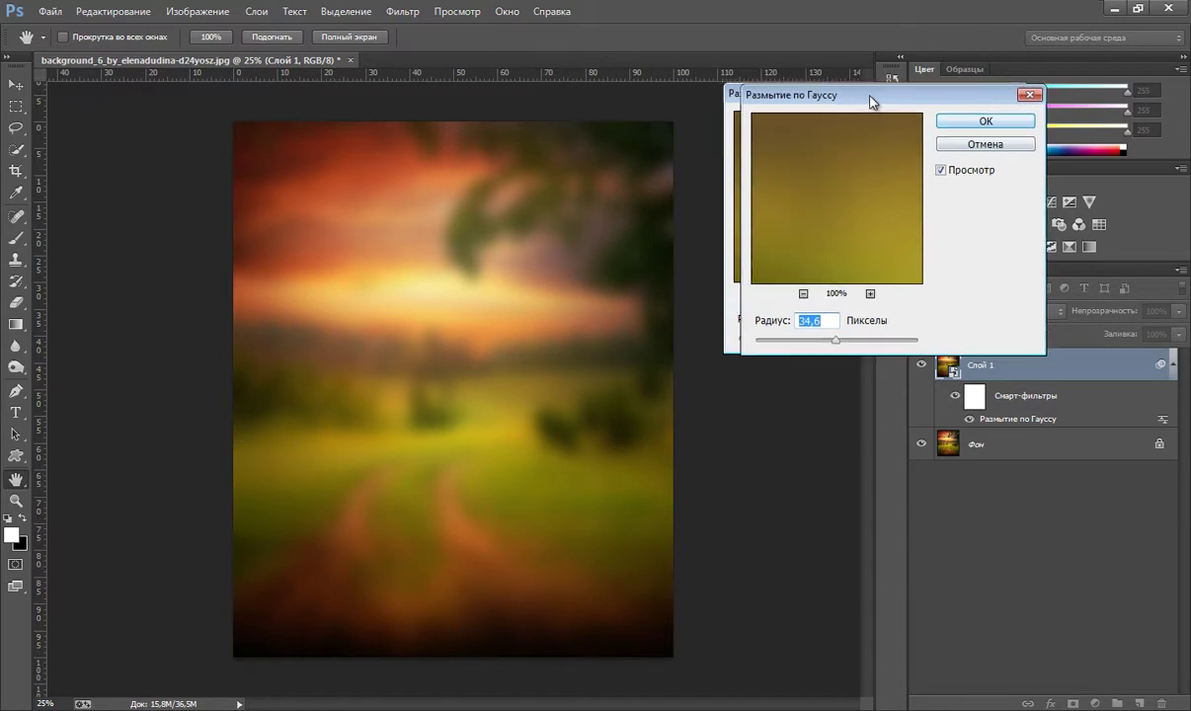
mouse_move(874, 343)
left_mouse_down()
mouse_move(853, 343)
mouse_move(881, 344)
left_mouse_up()
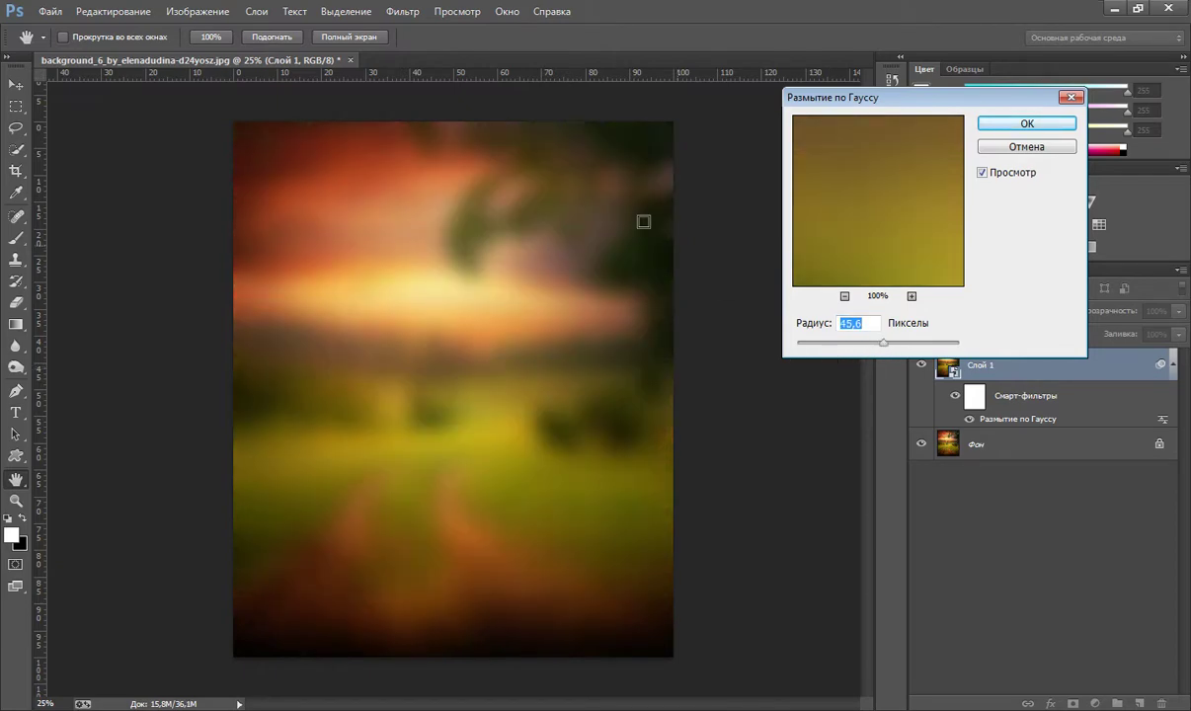
left_click_drag(882, 342, 862, 342)
left_click(835, 343)
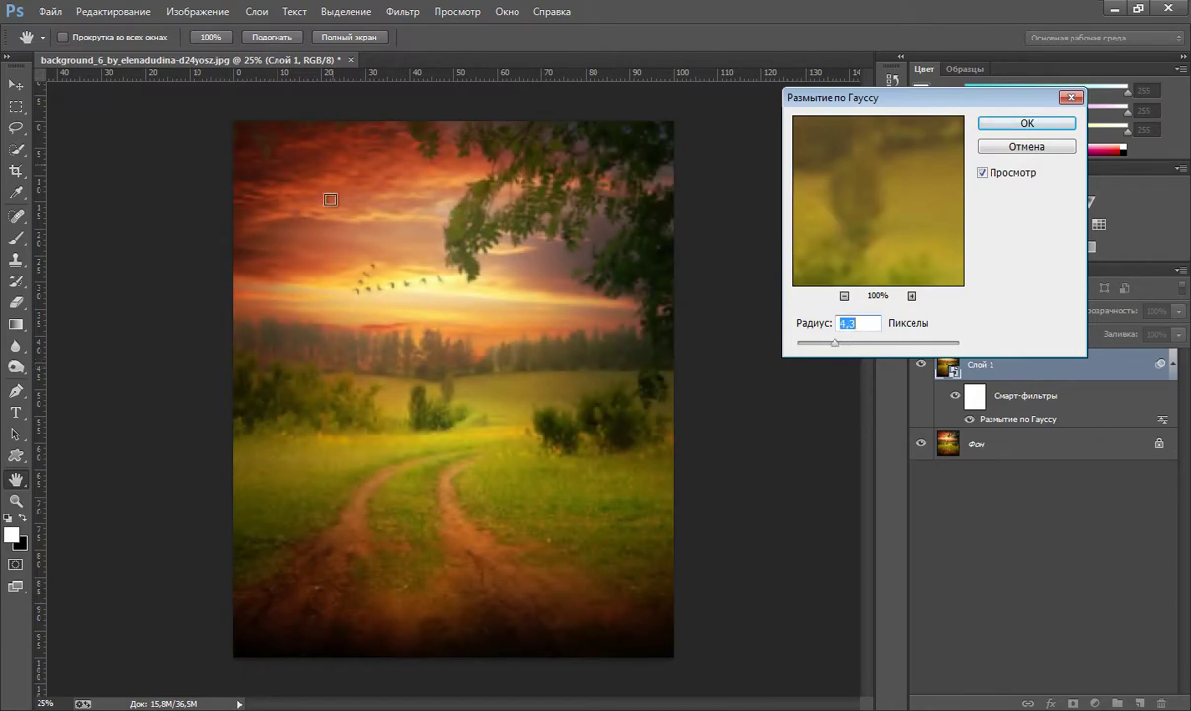
left_click(847, 342)
left_click(860, 342)
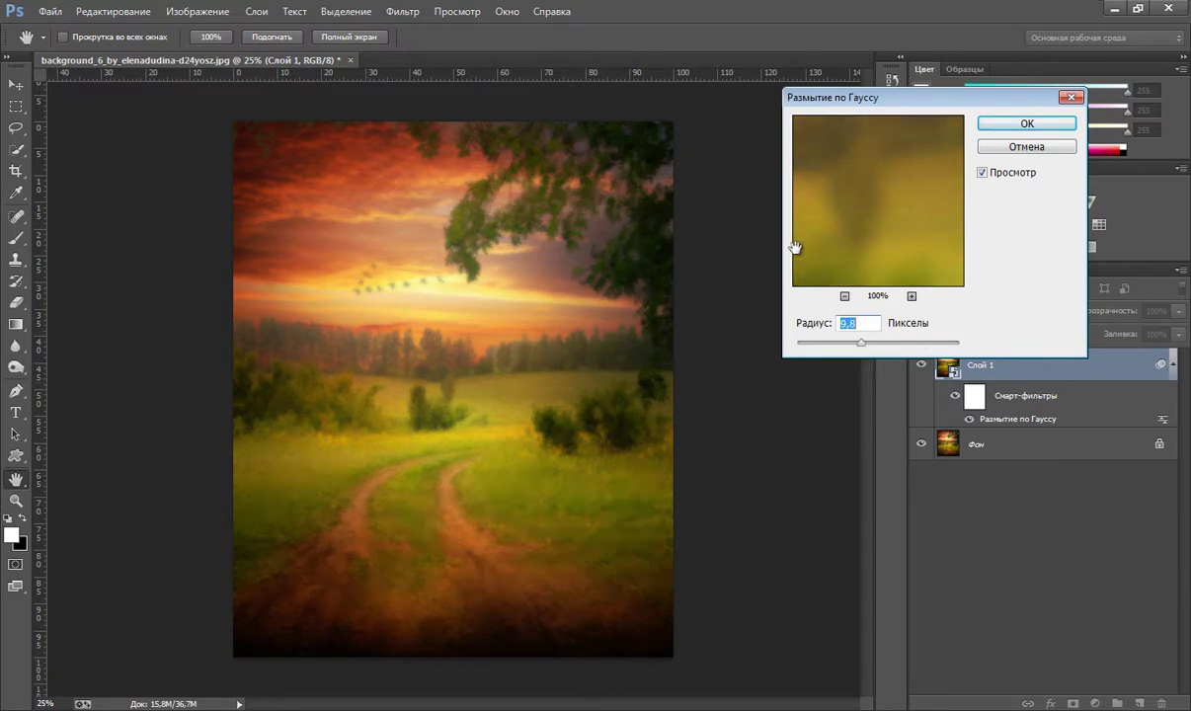
left_click(877, 342)
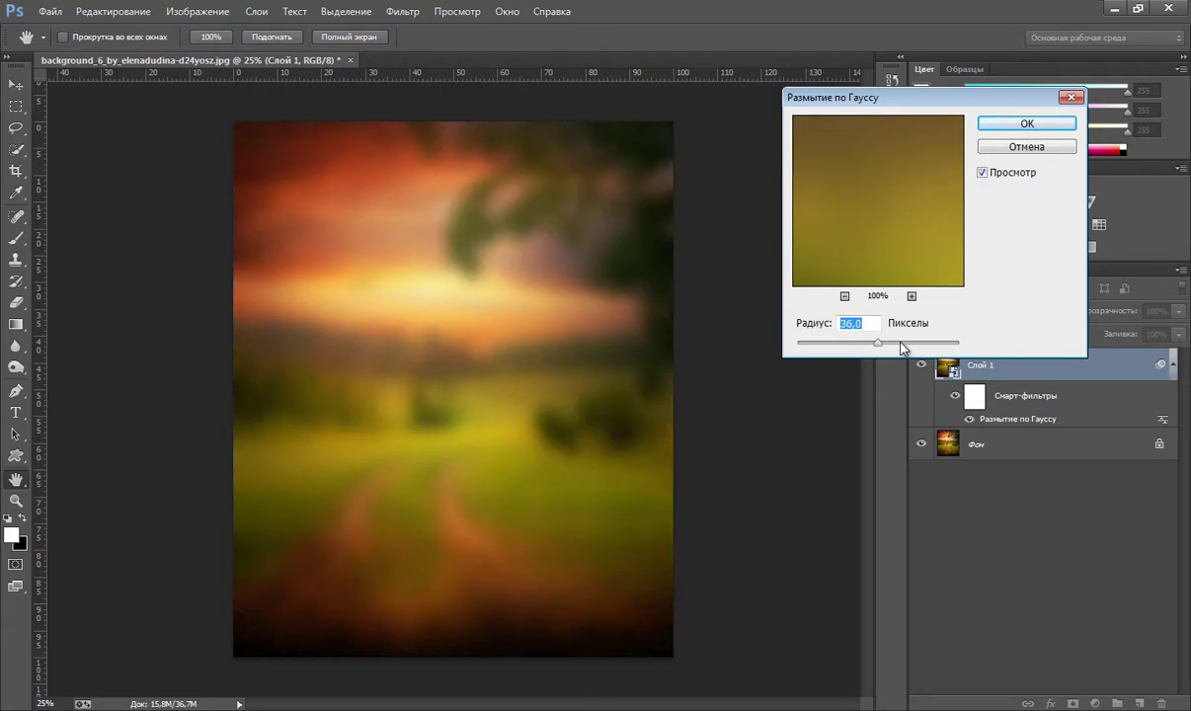
left_click(867, 342)
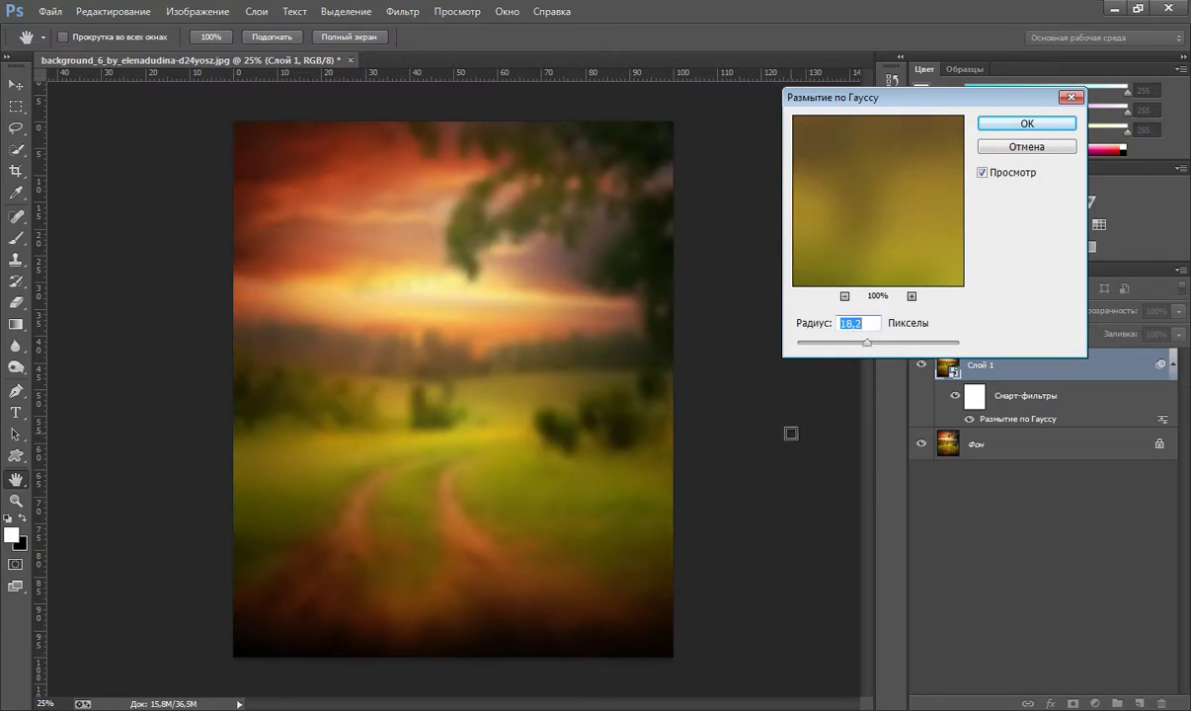
left_click(841, 342)
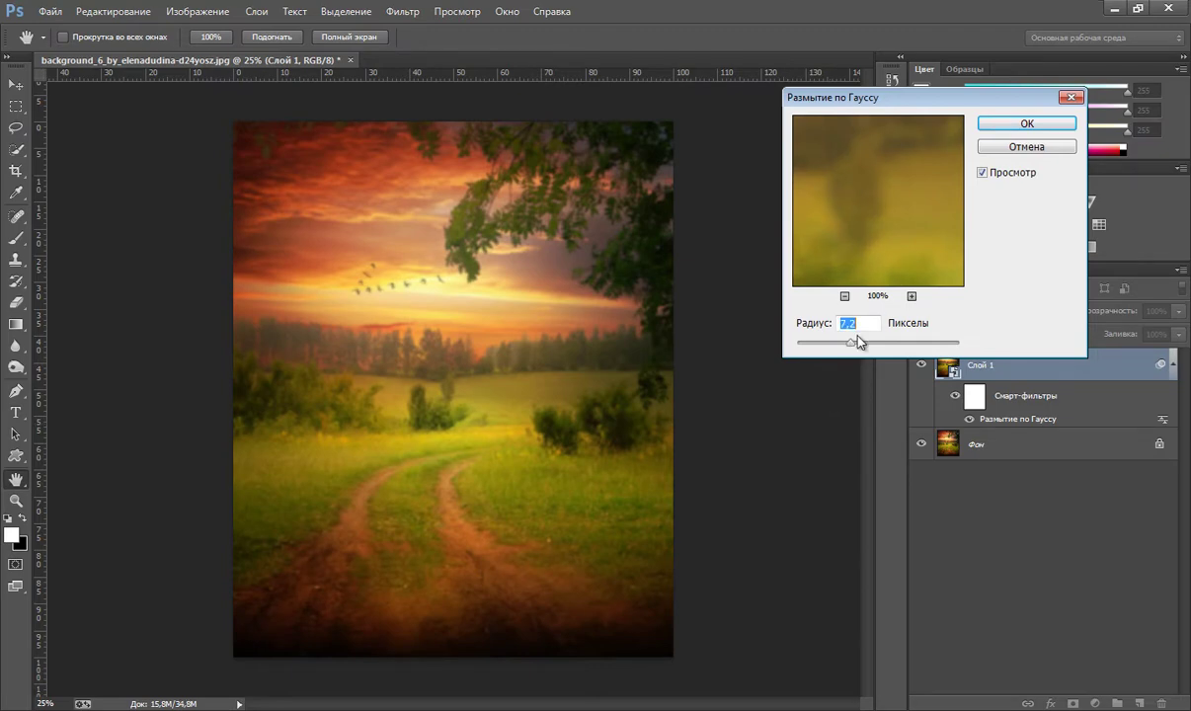
left_click(996, 124)
key("b")
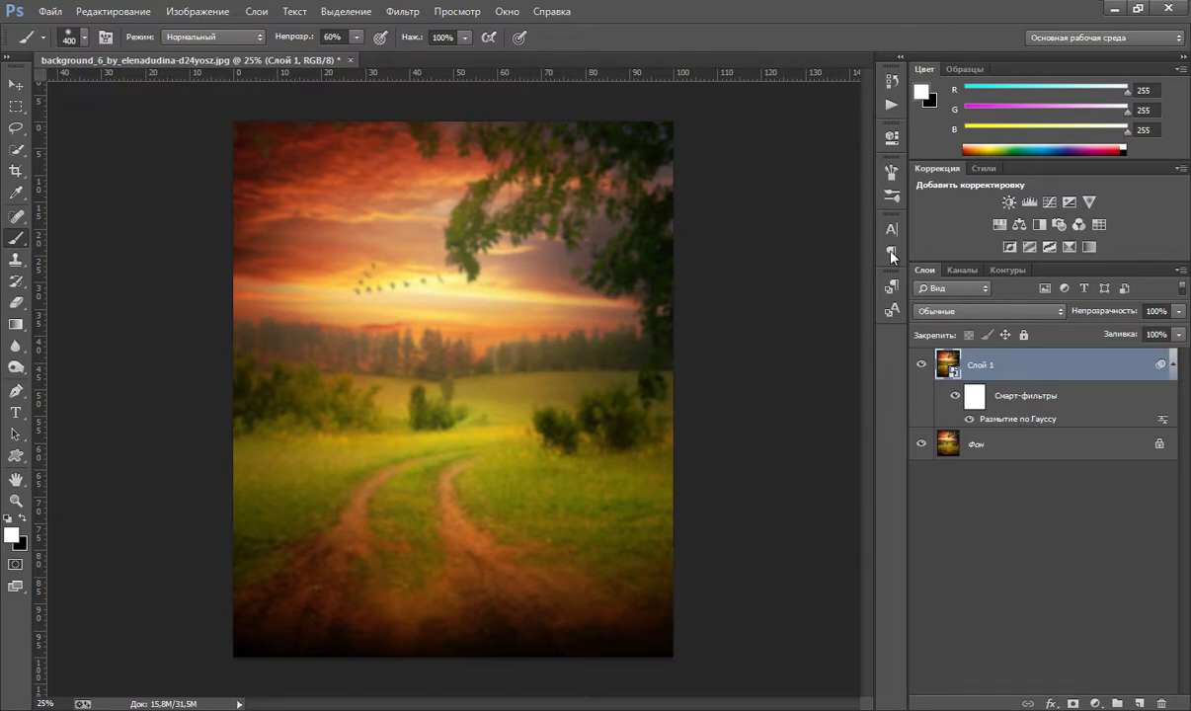
Add a Mosaic smart filter to Слой 1 with cell size 64
left_click(402, 12)
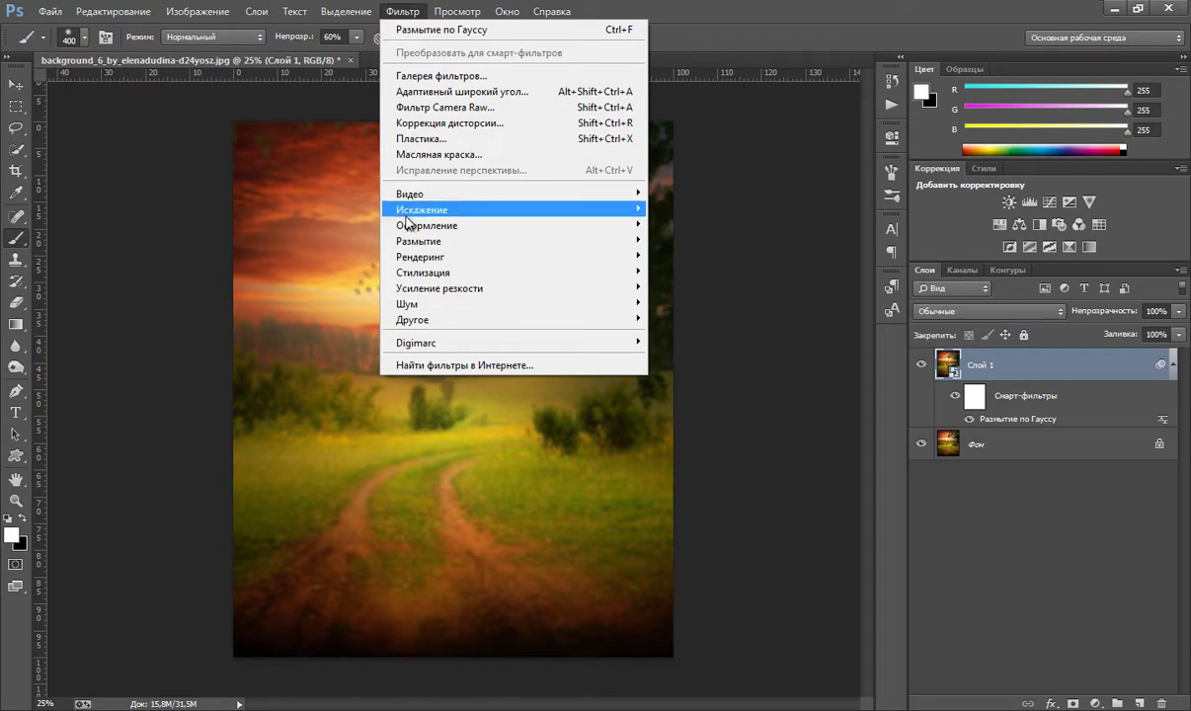
mouse_move(426, 225)
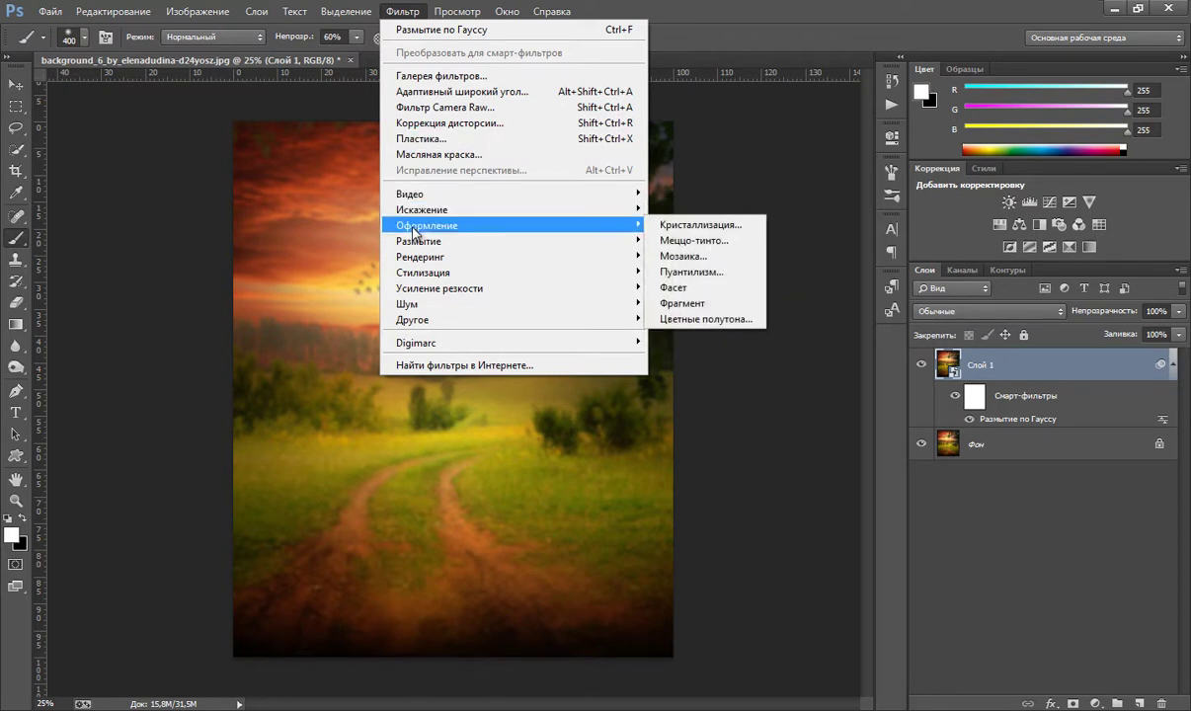
left_click(671, 257)
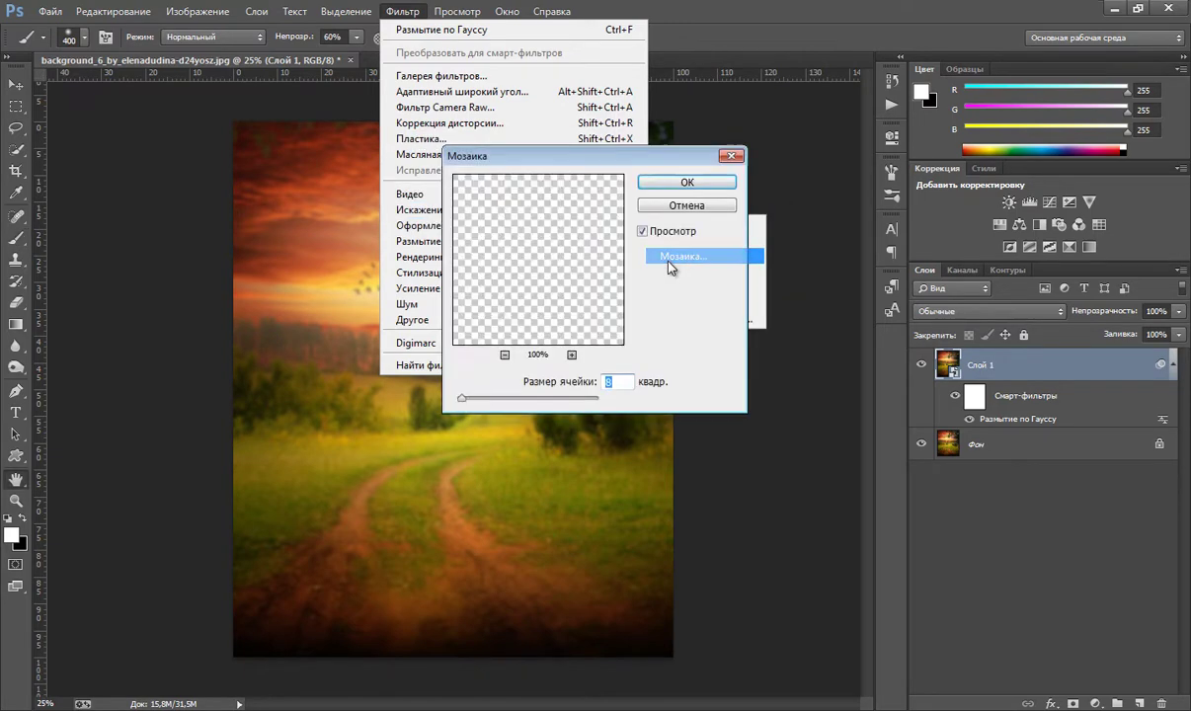
left_click_drag(512, 153, 578, 136)
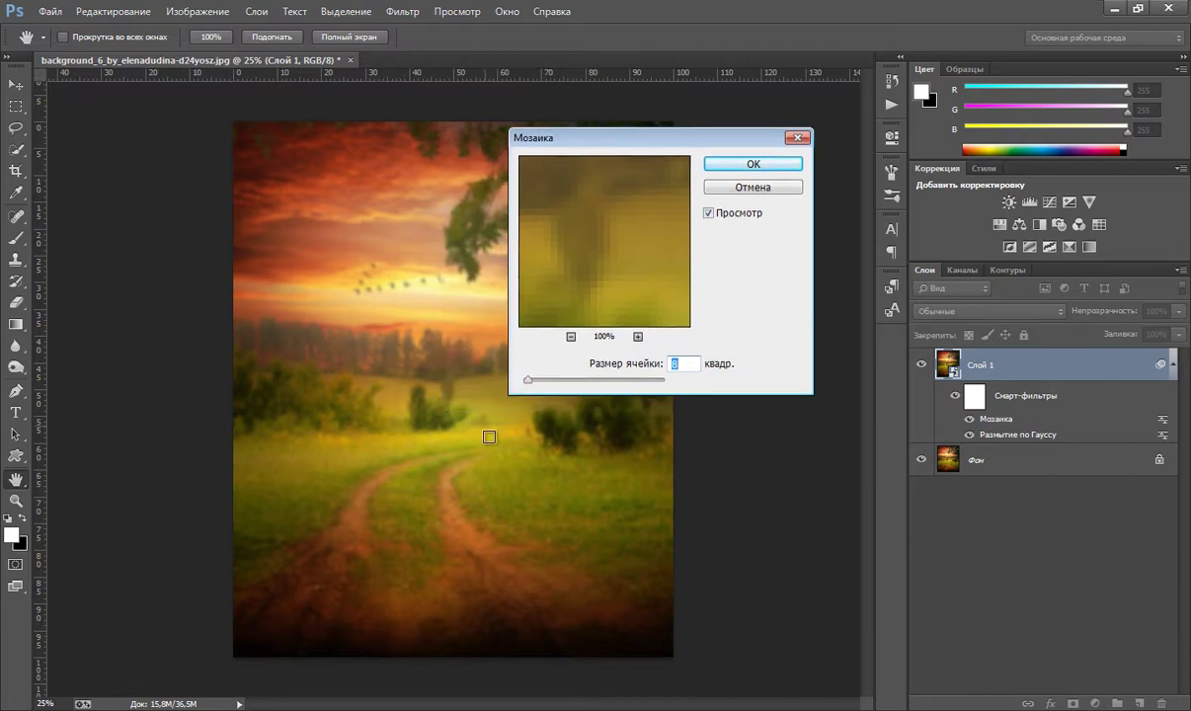
left_click_drag(528, 381, 567, 384)
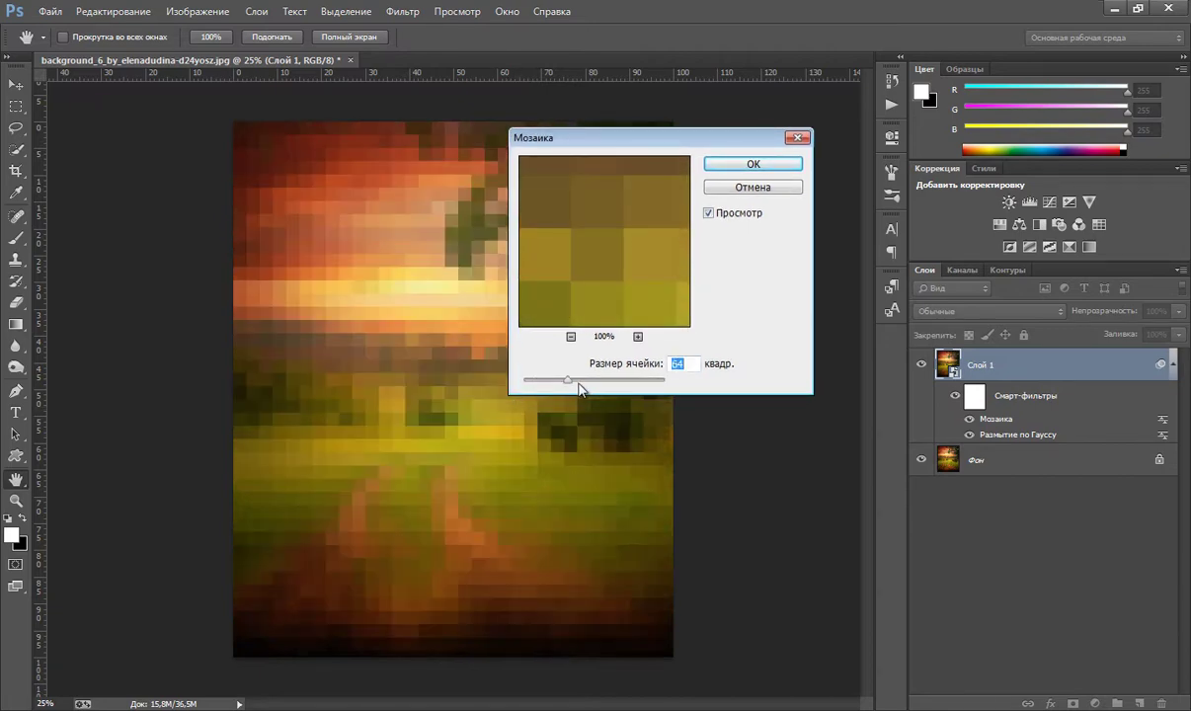
left_click(770, 173)
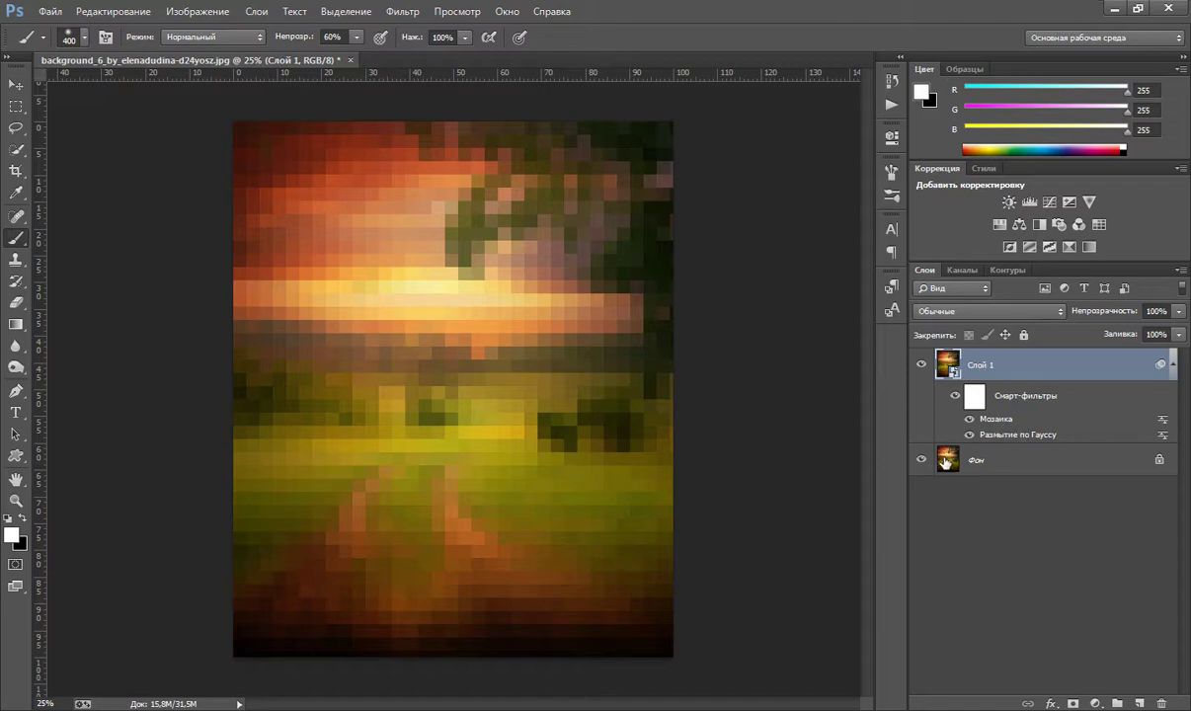
Preview the Mosaic filter at cell size 26, then cancel to keep size 64
double_click(947, 418)
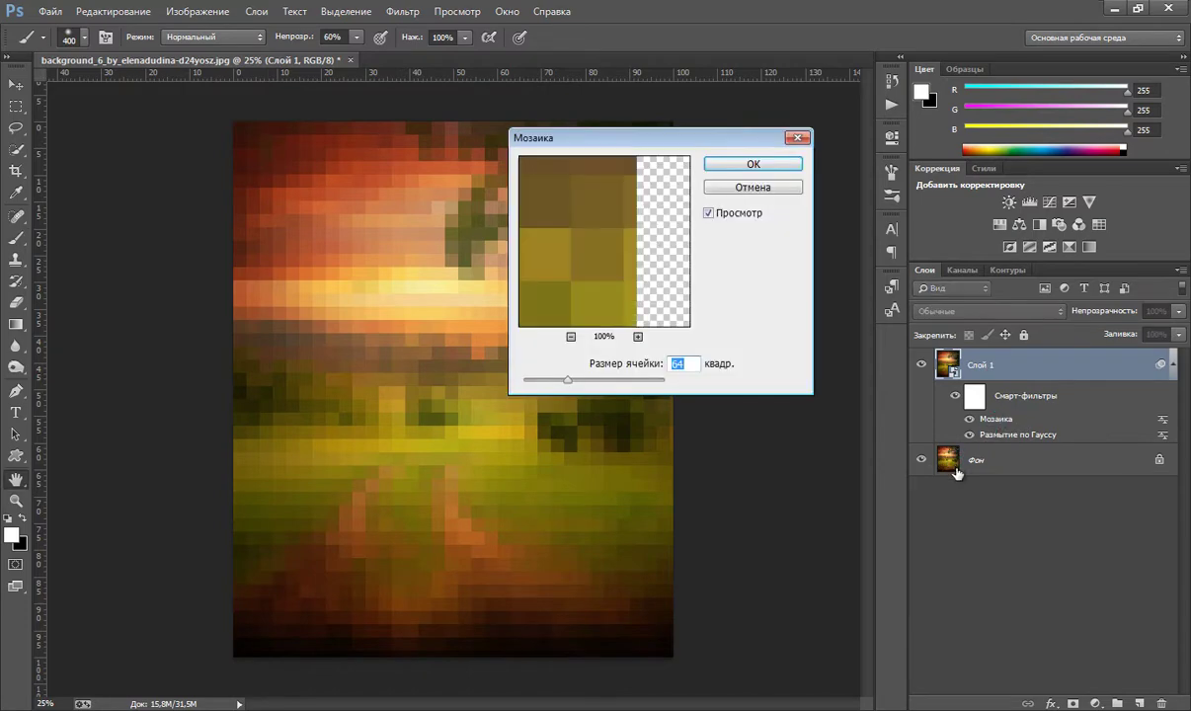
left_click_drag(607, 138, 759, 158)
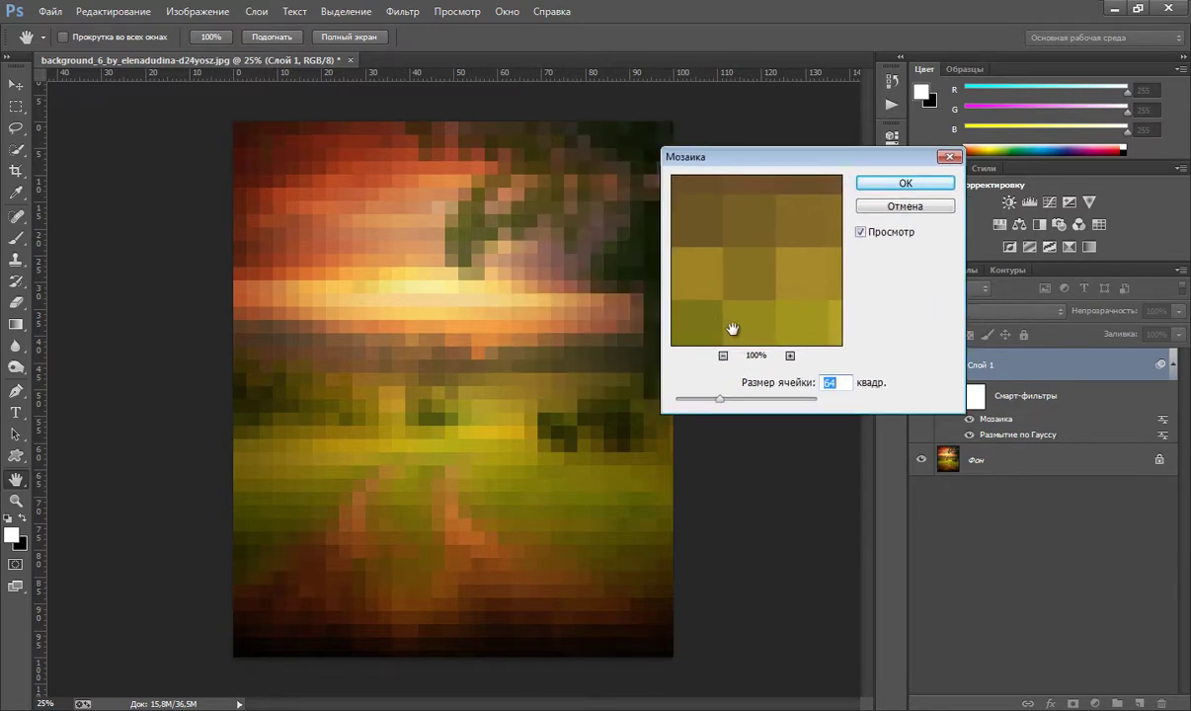
left_click_drag(718, 398, 689, 399)
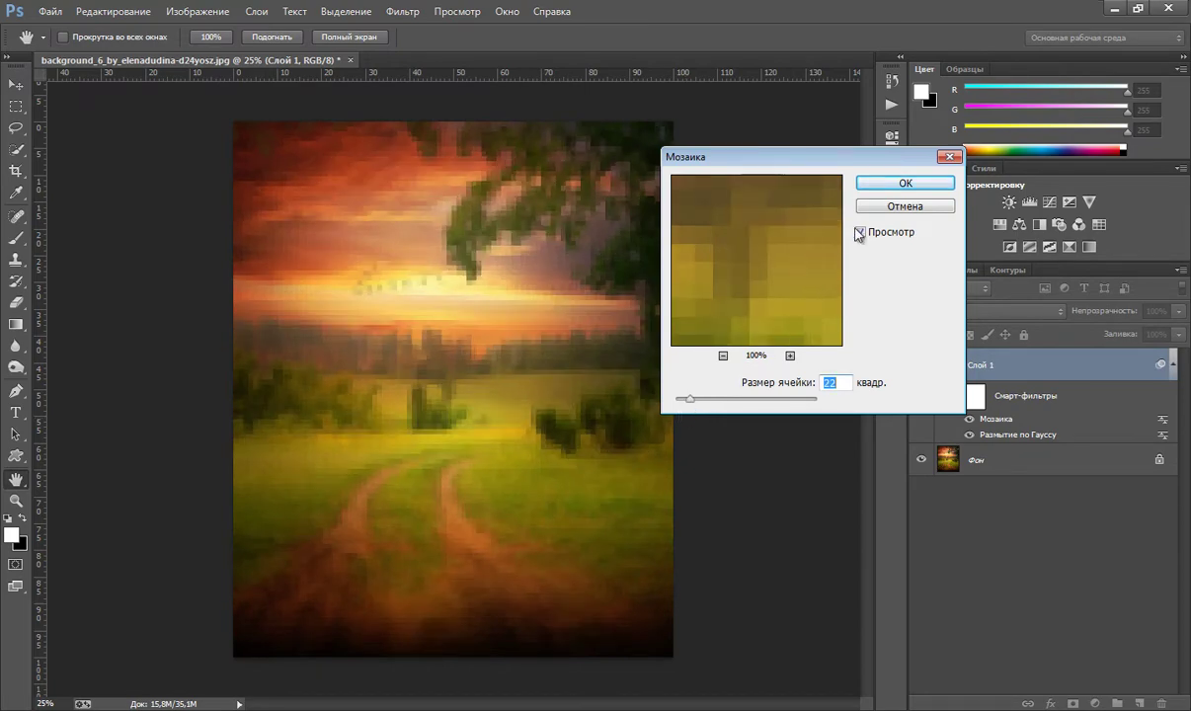
left_click(891, 207)
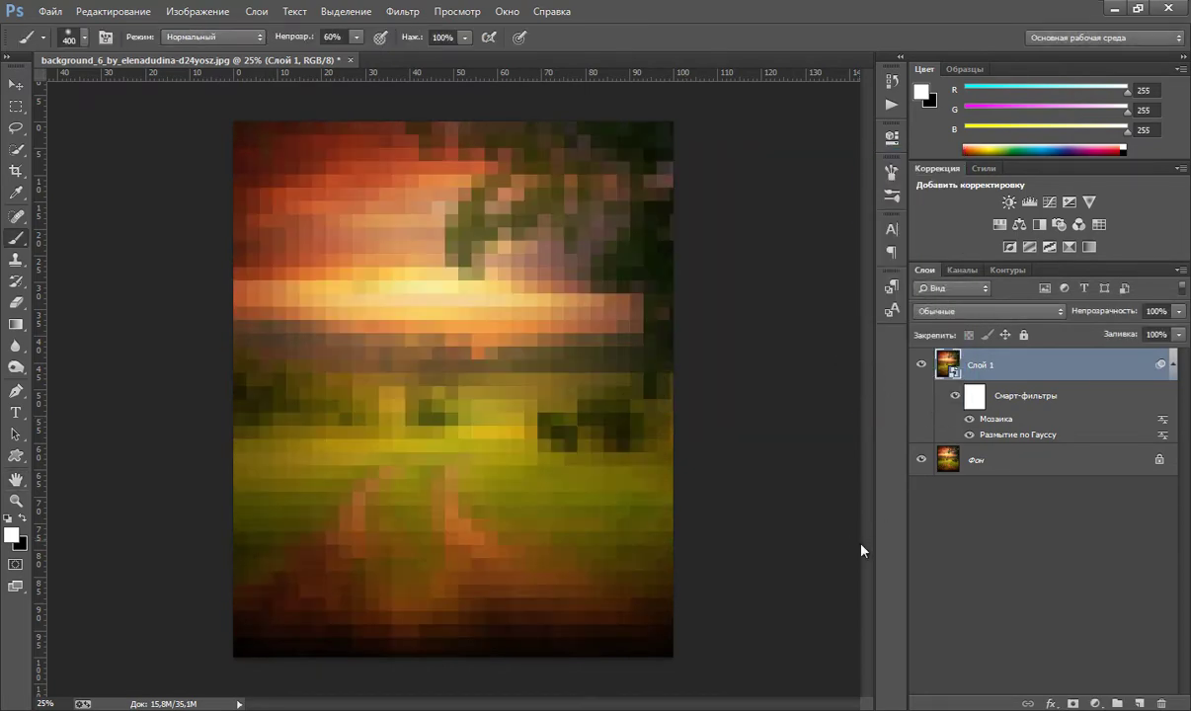